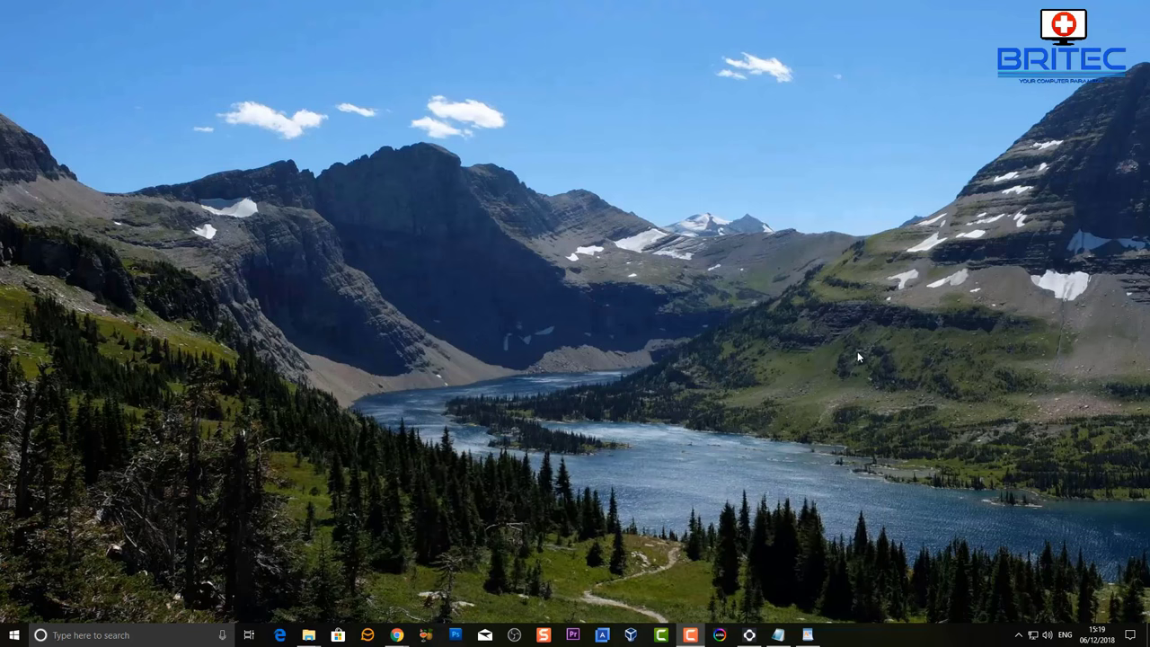
Go from the Start menu to Settings, then Devices, then Printers & scanners
left_click(14, 635)
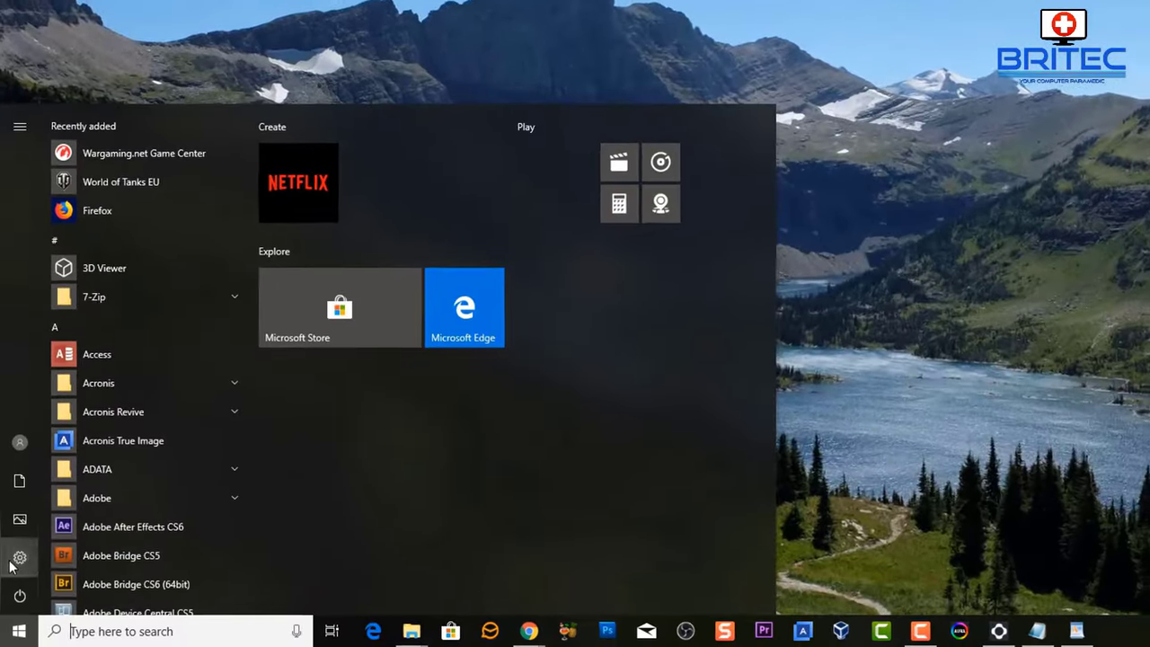
left_click(10, 587)
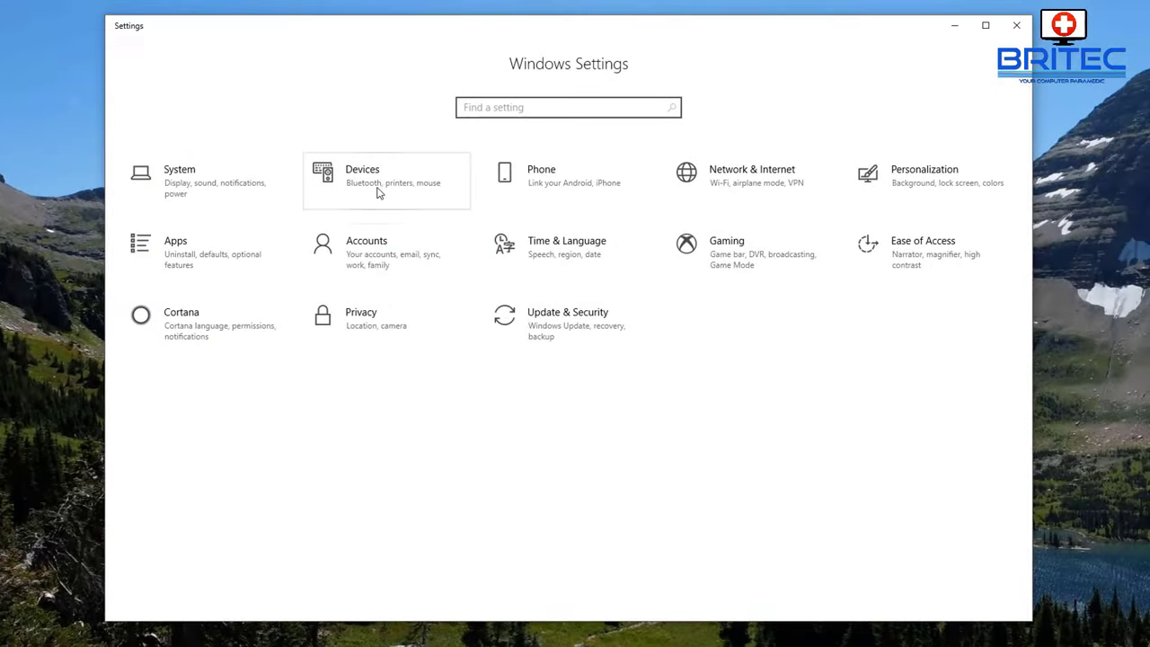
left_click(377, 193)
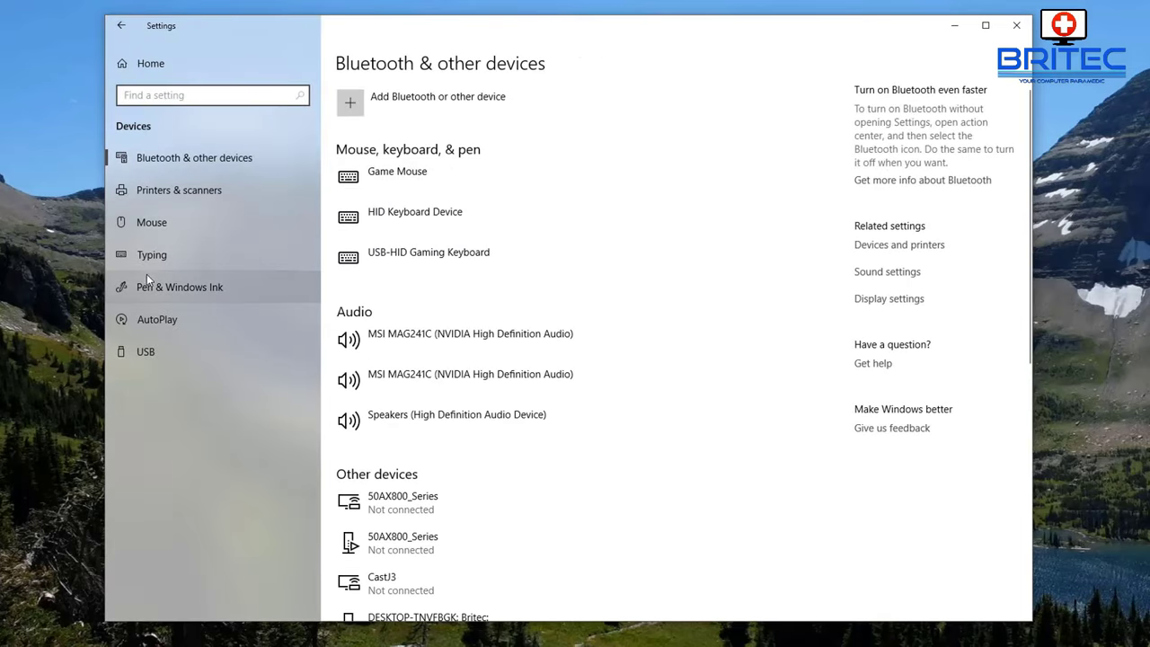
left_click(155, 195)
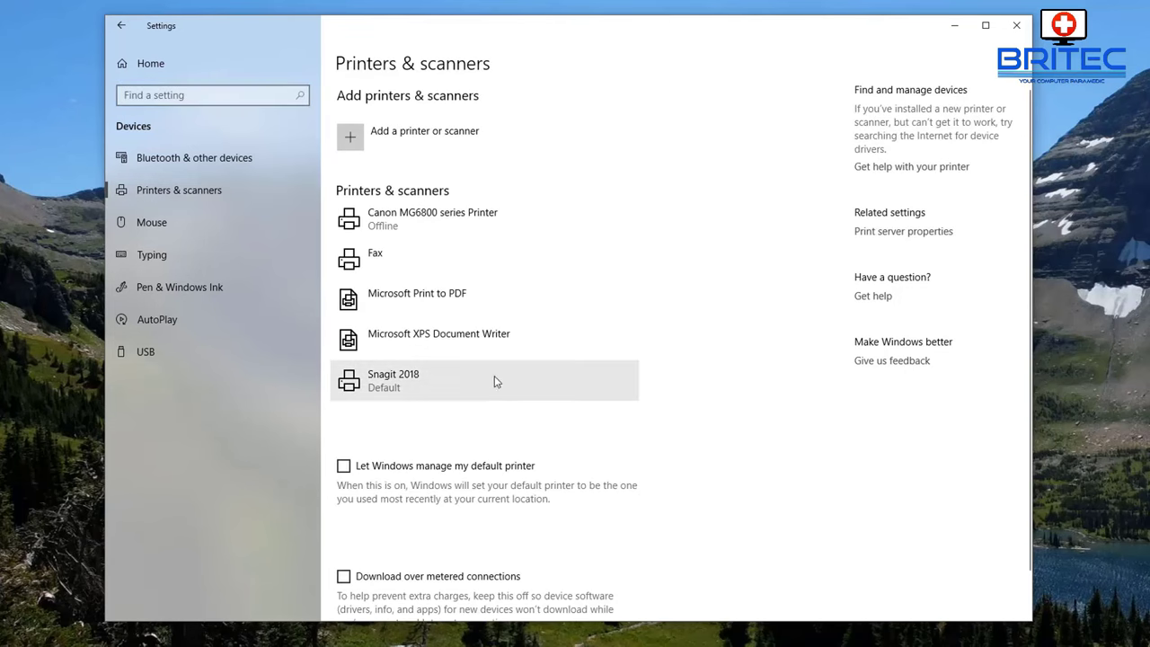
Report the printer isn't listed and choose a local or network printer with manual settings
left_click(351, 140)
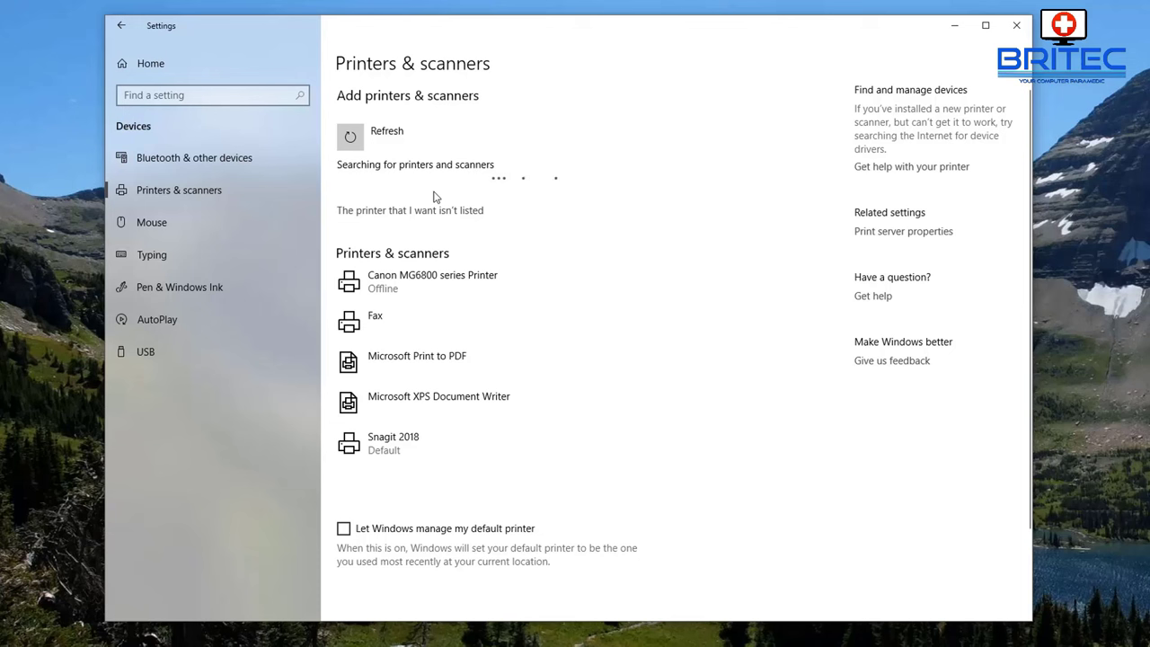
left_click(361, 214)
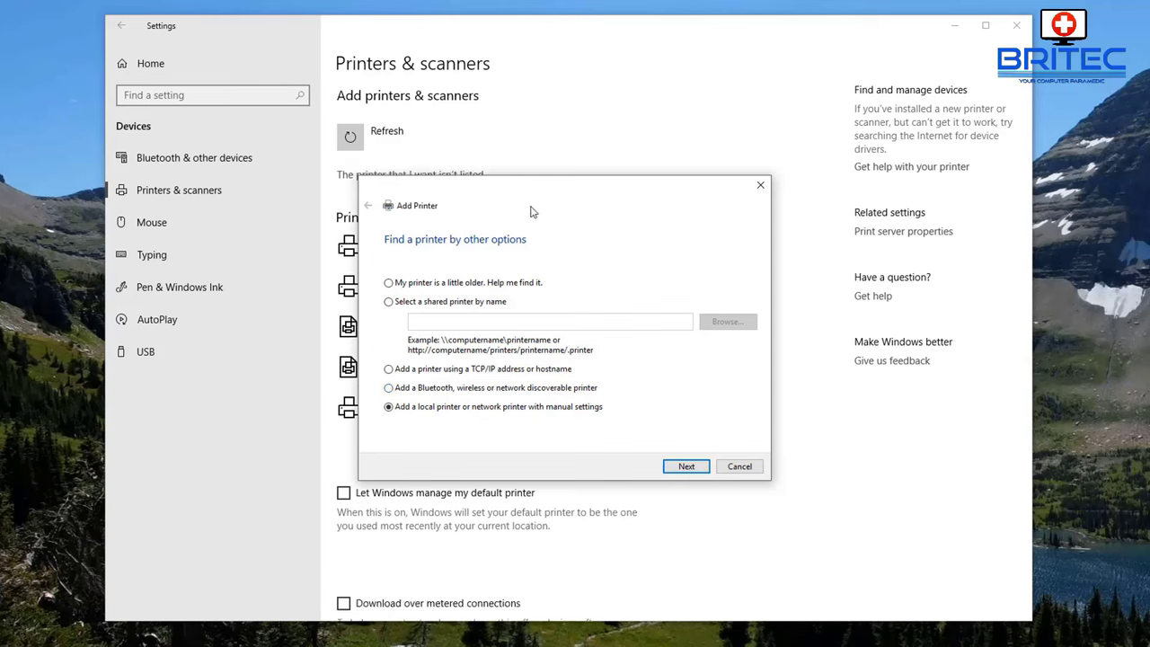
mouse_move(525, 193)
left_mouse_down()
mouse_move(523, 309)
mouse_move(516, 209)
left_mouse_up()
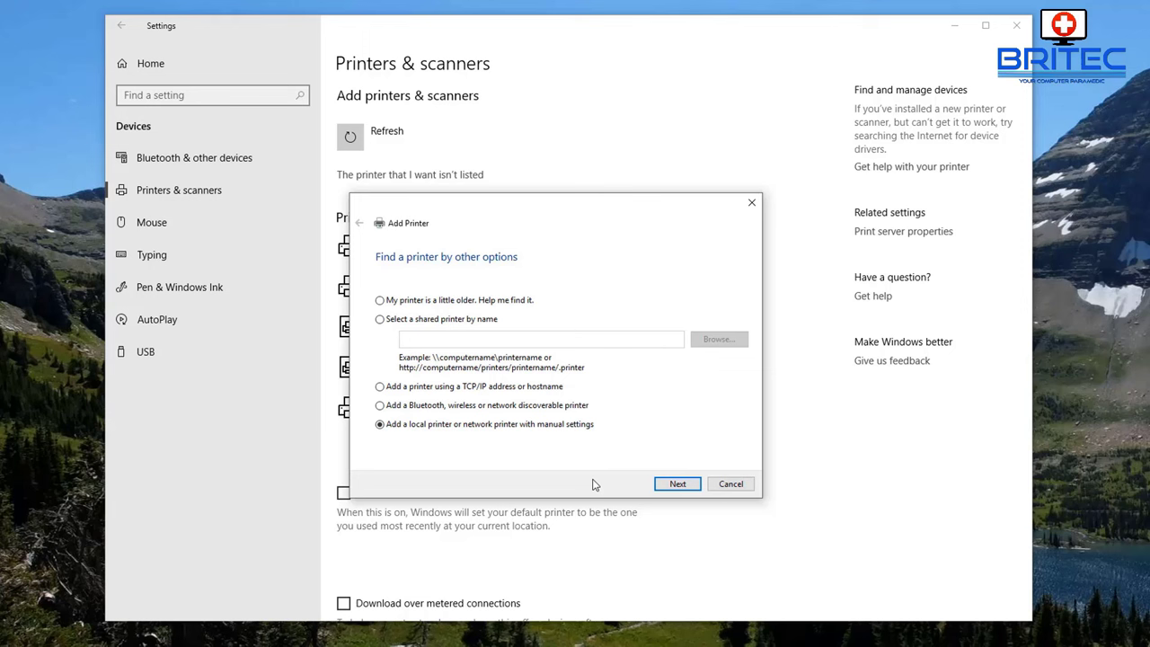
left_click(675, 485)
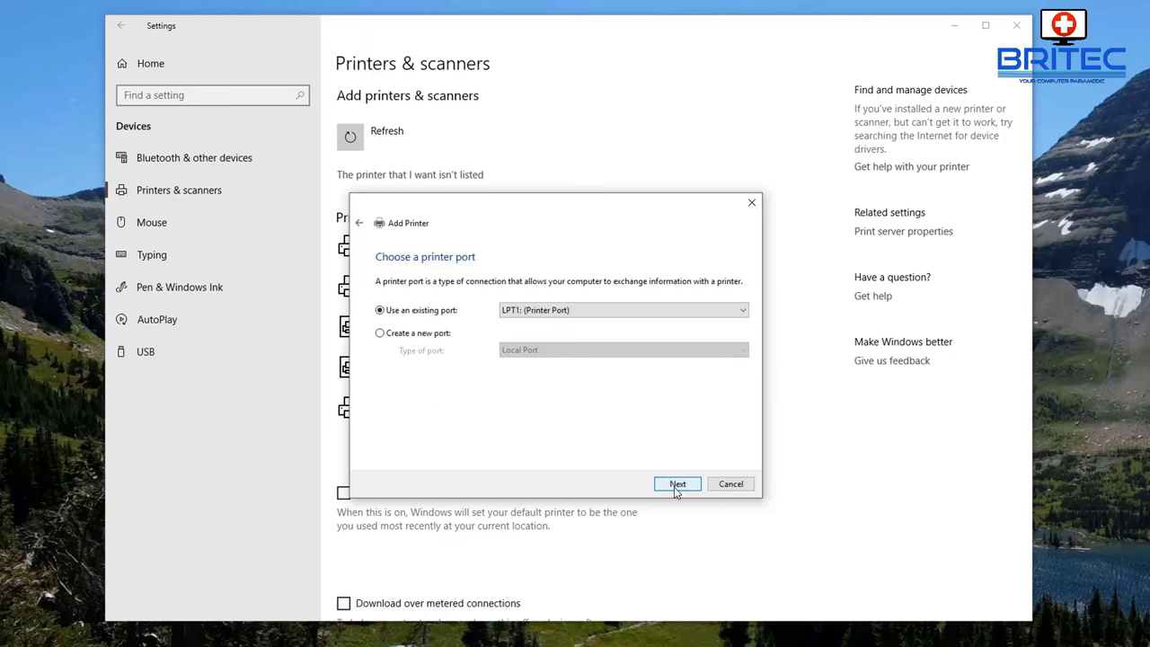
Create a new Standard TCP/IP Port and paste 192.168.0.16 as the printer's address
left_click(411, 337)
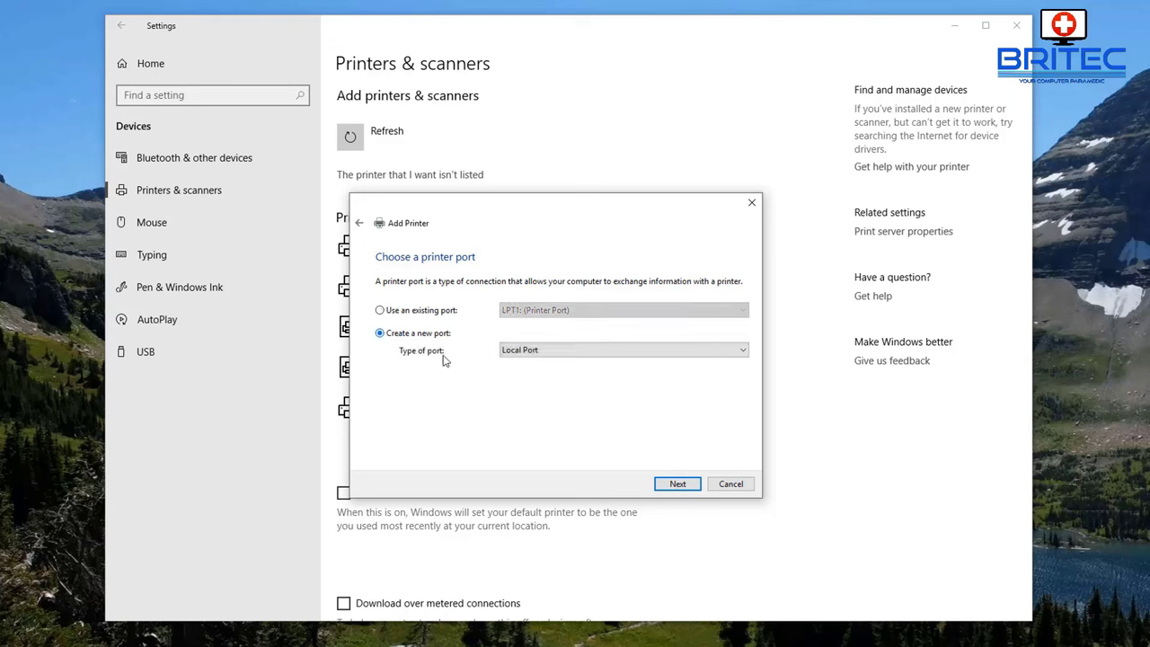
left_click(577, 351)
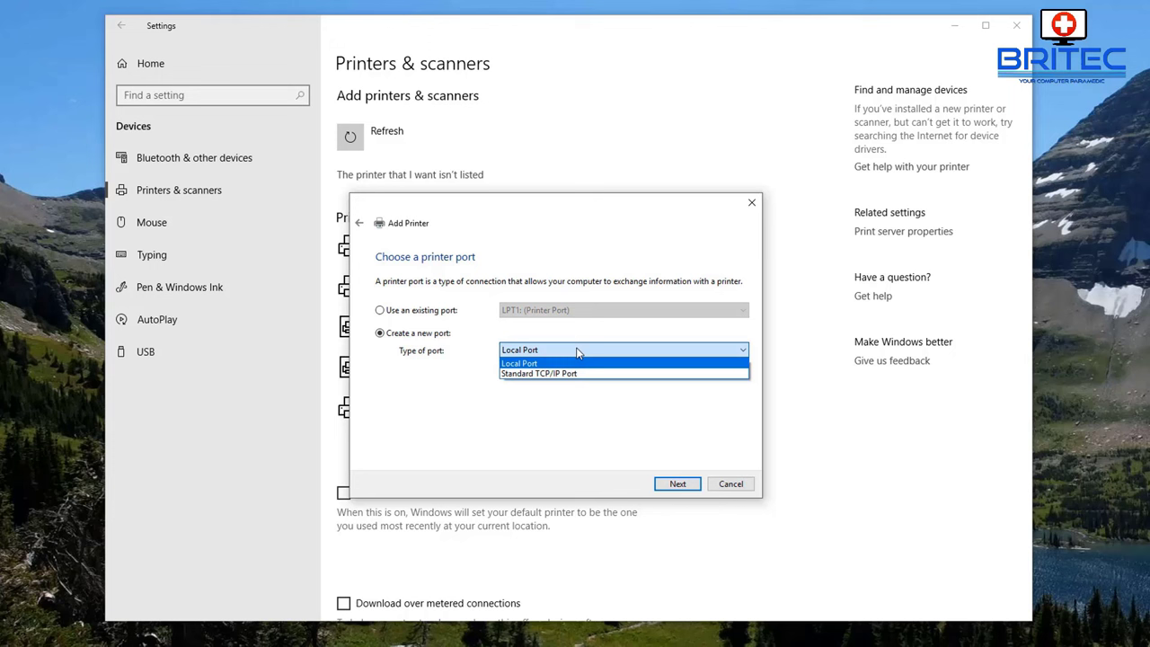
left_click(555, 374)
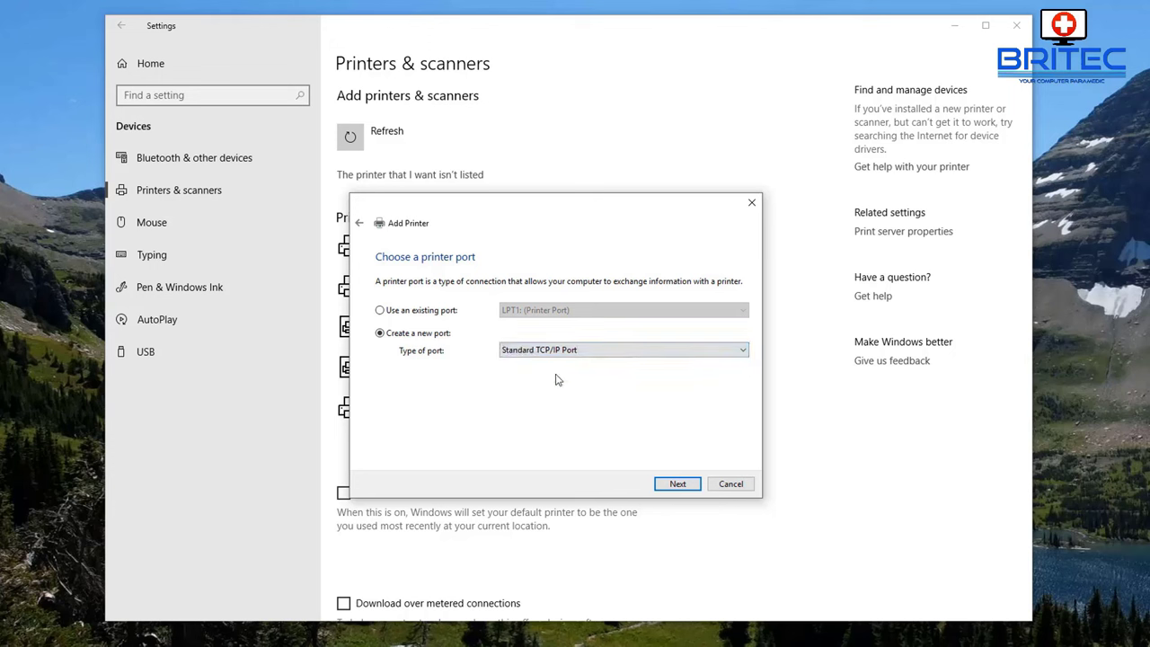
left_click(677, 486)
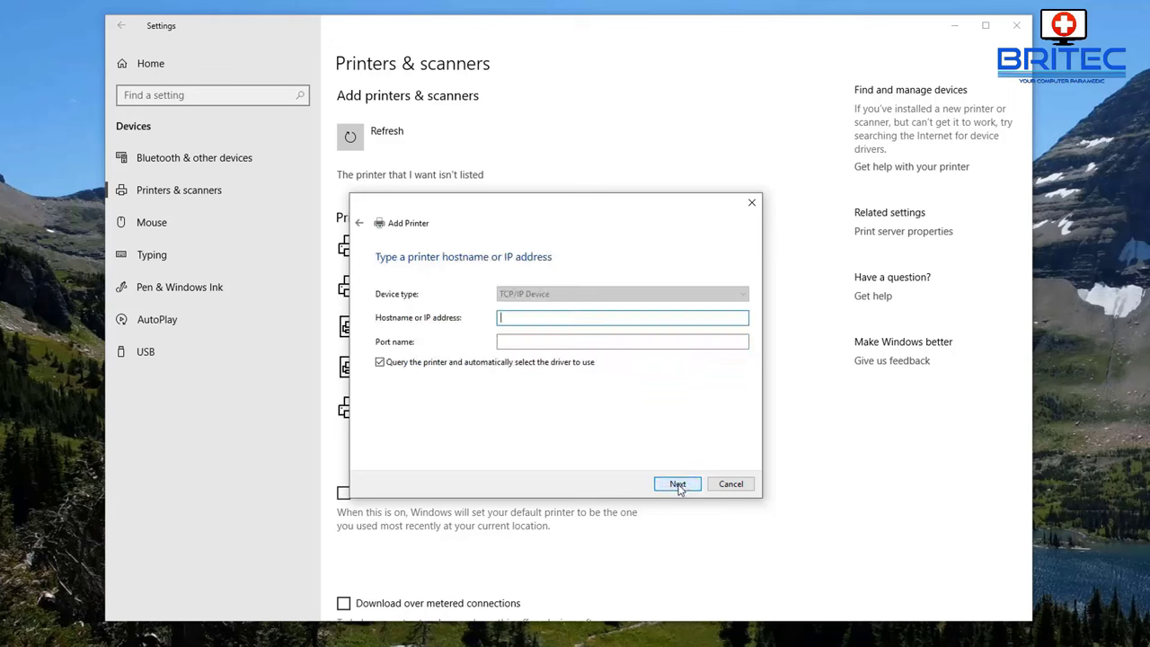
right_click(510, 321)
left_click(543, 375)
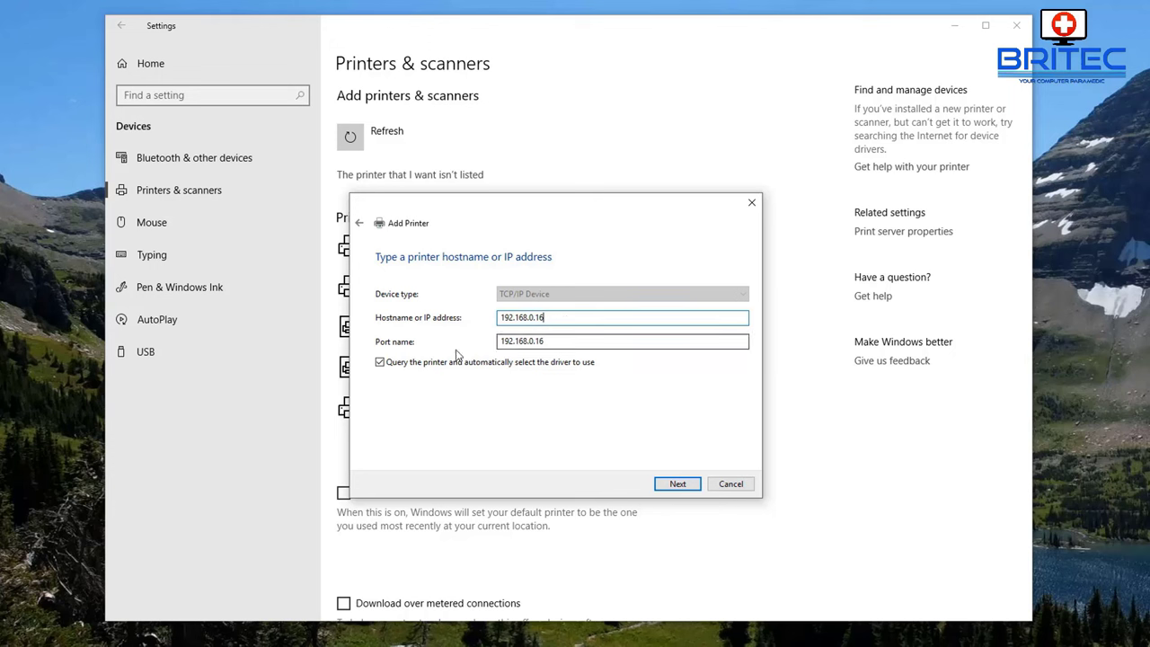
Submit the 192.168.0.16 address and let the wizard detect the TCP/IP port
left_click(681, 486)
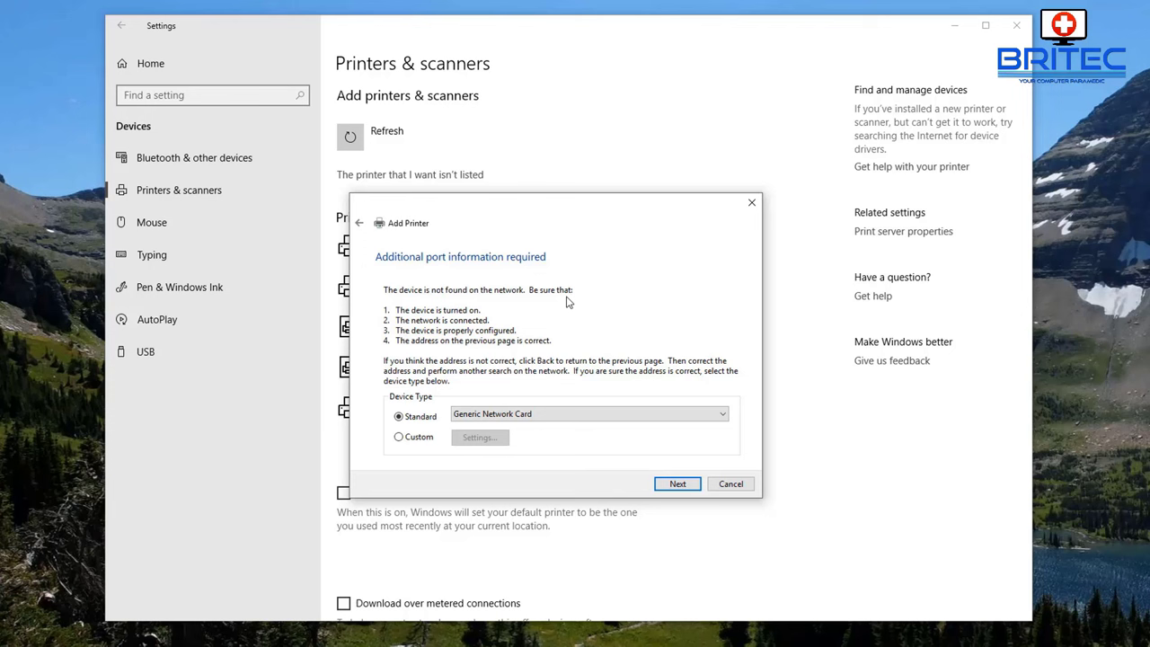
Pick Canon Network Printing Device from the Device Type list and continue
left_click(564, 414)
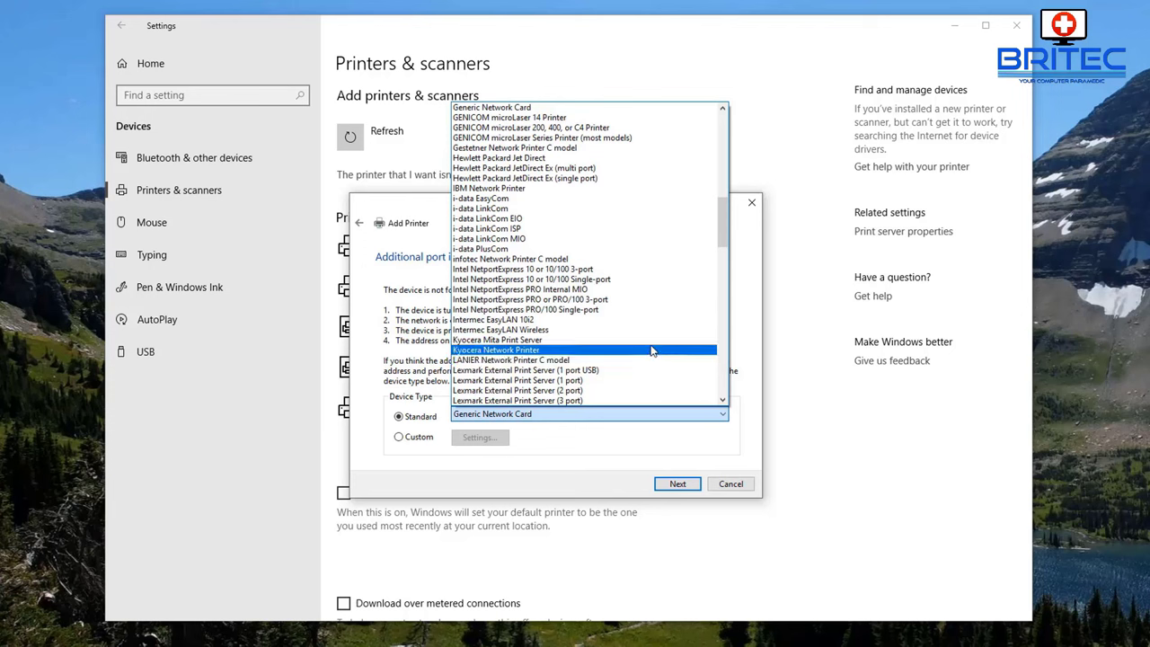
scroll(653, 351, "down", 4)
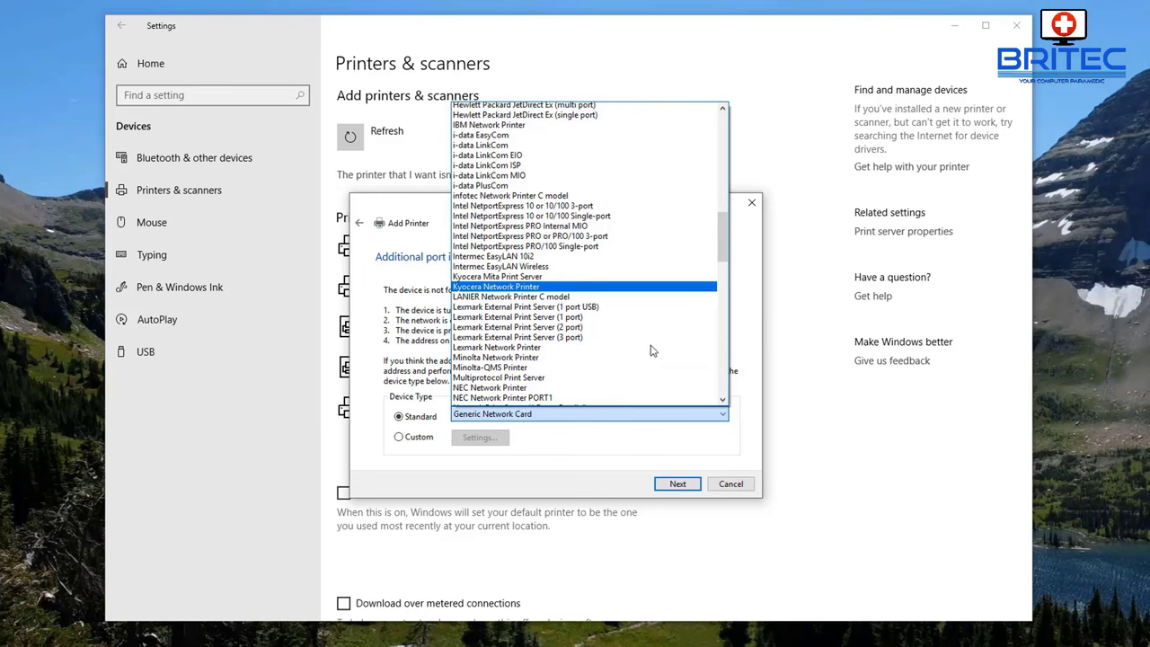
scroll(652, 351, "down", 2)
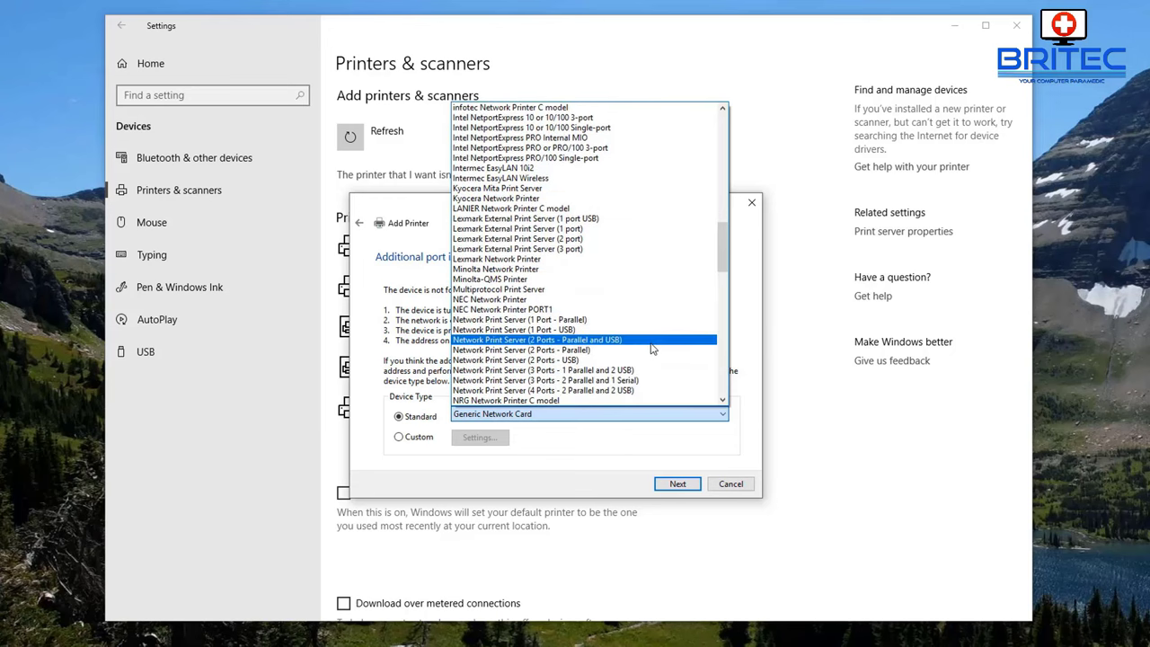
scroll(652, 351, "down", 1)
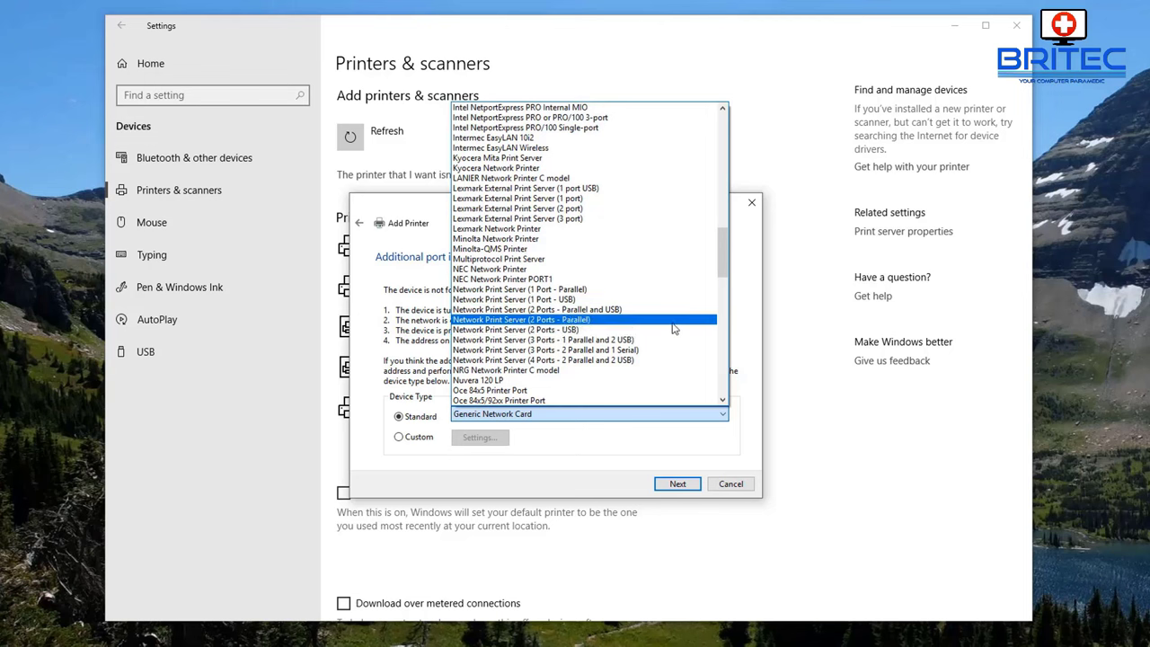
scroll(675, 333, "down", 1)
scroll(656, 334, "down", 2)
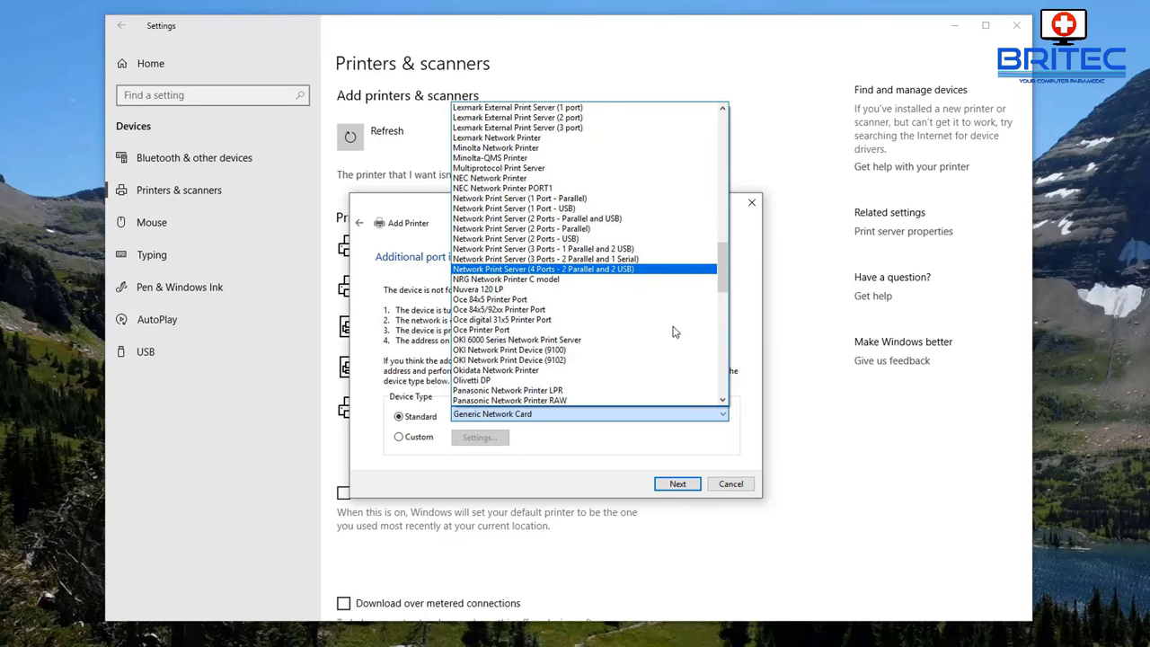
scroll(647, 338, "down", 5)
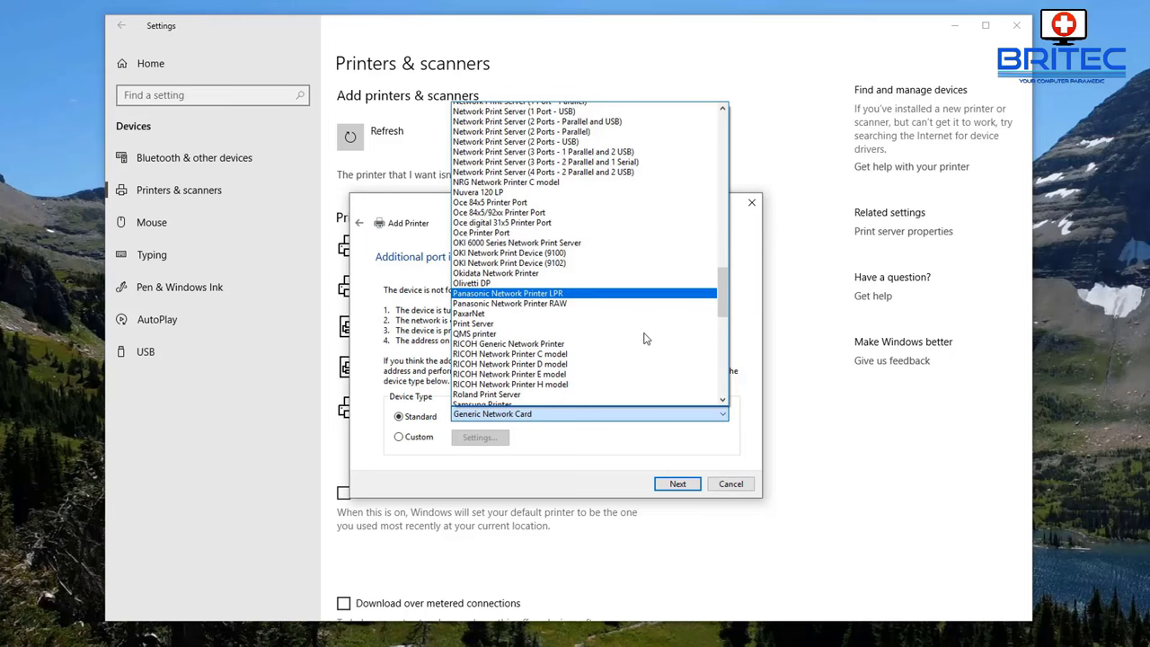
scroll(643, 338, "down", 5)
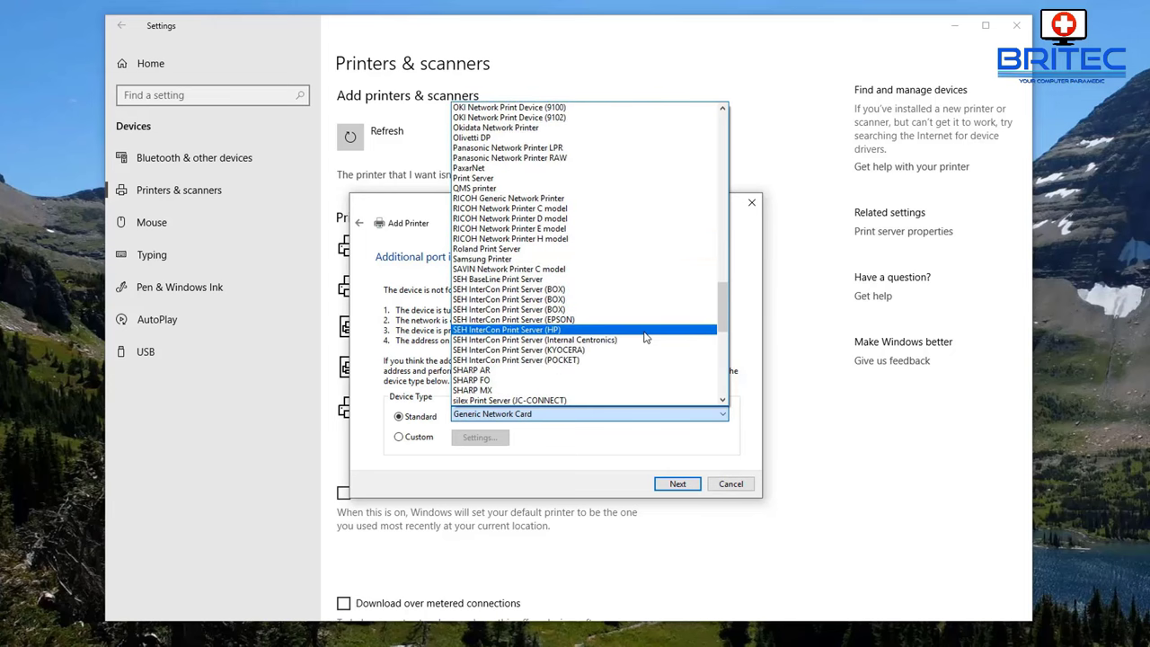
scroll(644, 337, "down", 9)
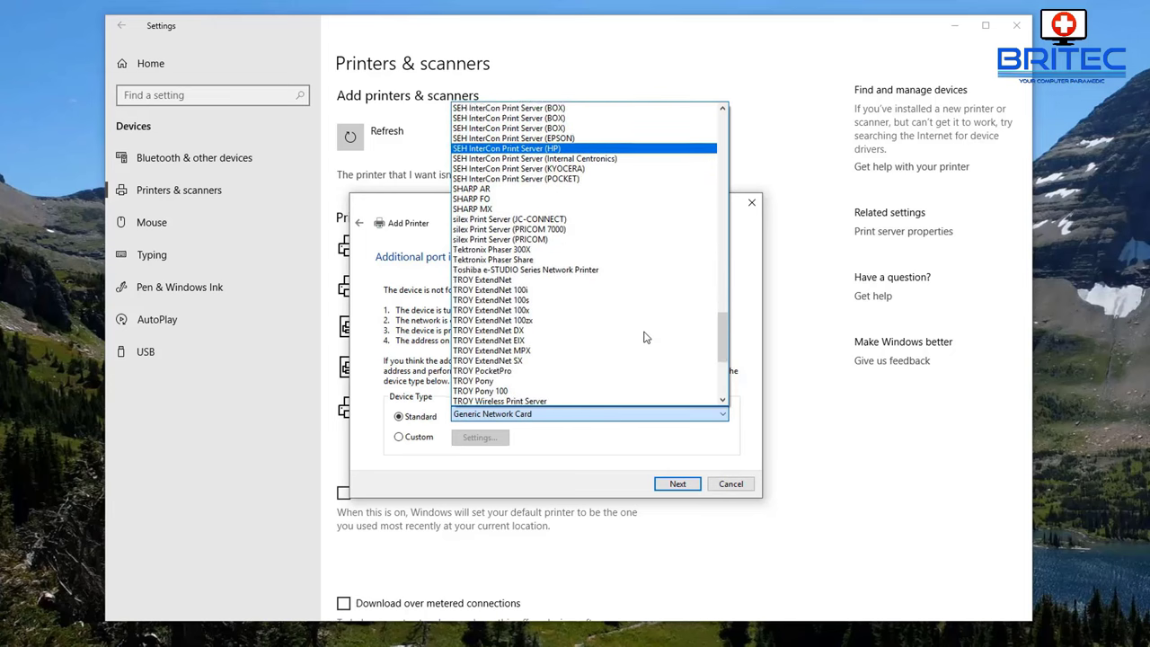
scroll(644, 337, "down", 2)
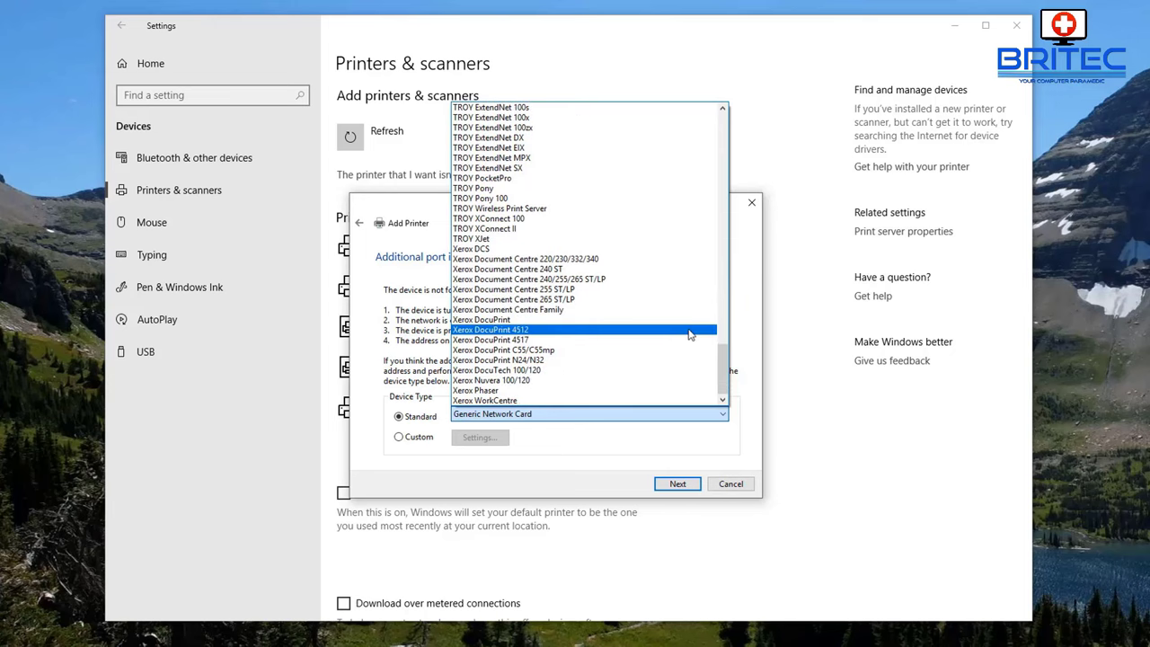
left_click_drag(719, 370, 751, 155)
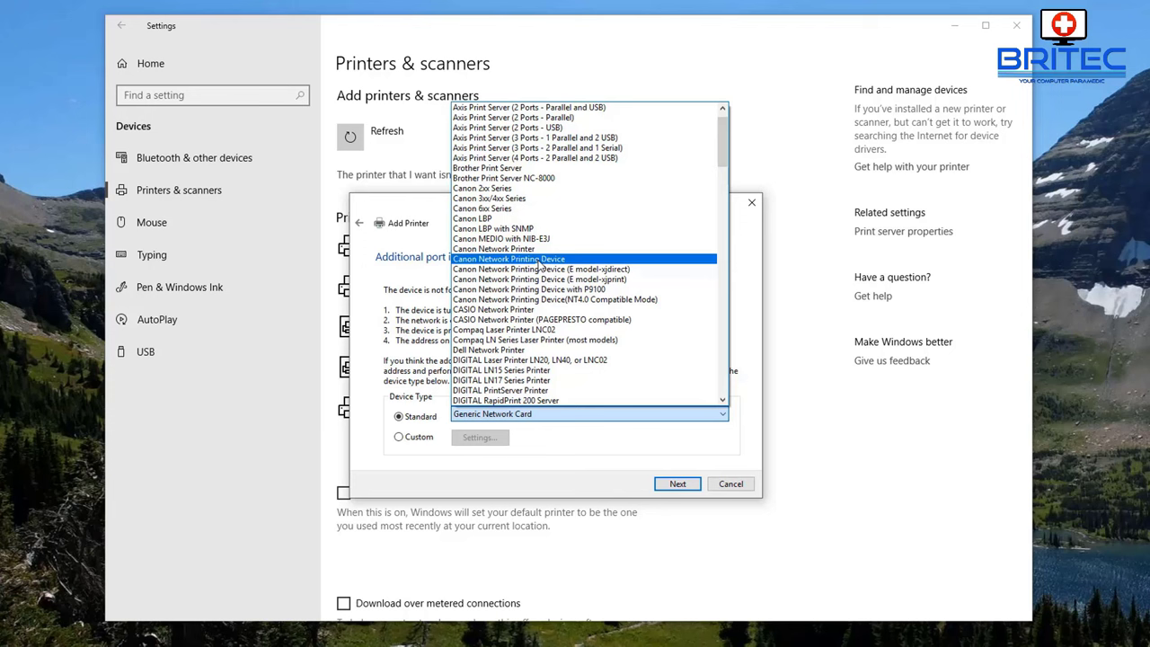
left_click(538, 260)
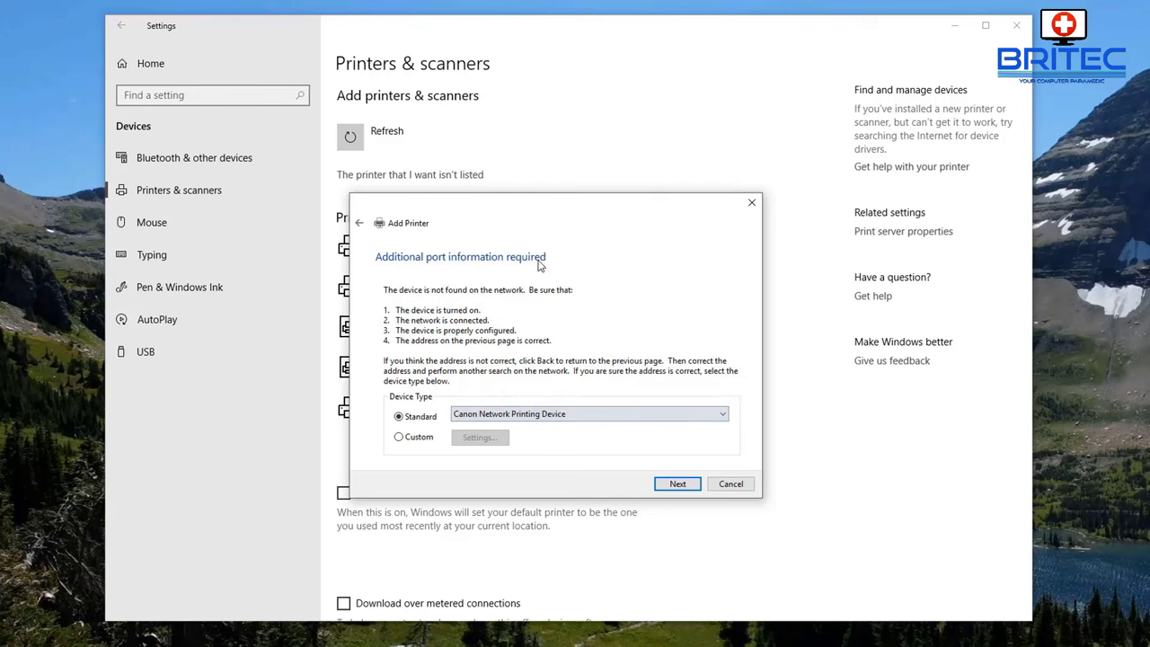
left_click(679, 484)
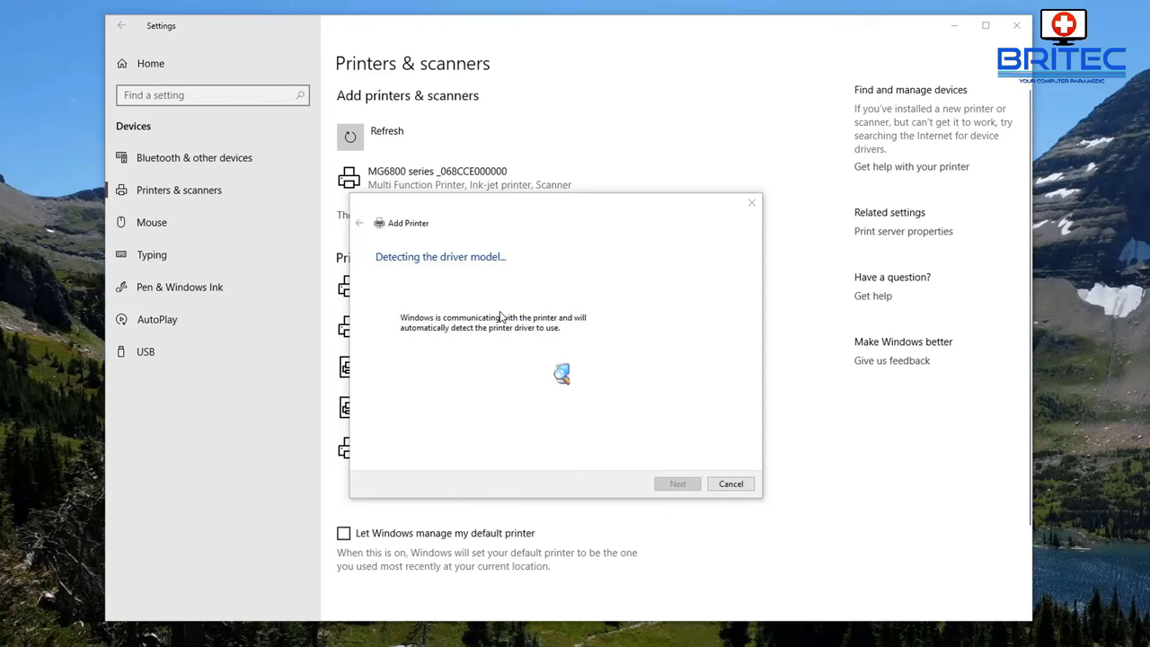
Wait for driver model detection to finish, moving the Add Printer window aside
mouse_move(468, 212)
left_mouse_down()
mouse_move(501, 254)
mouse_move(451, 216)
left_mouse_up()
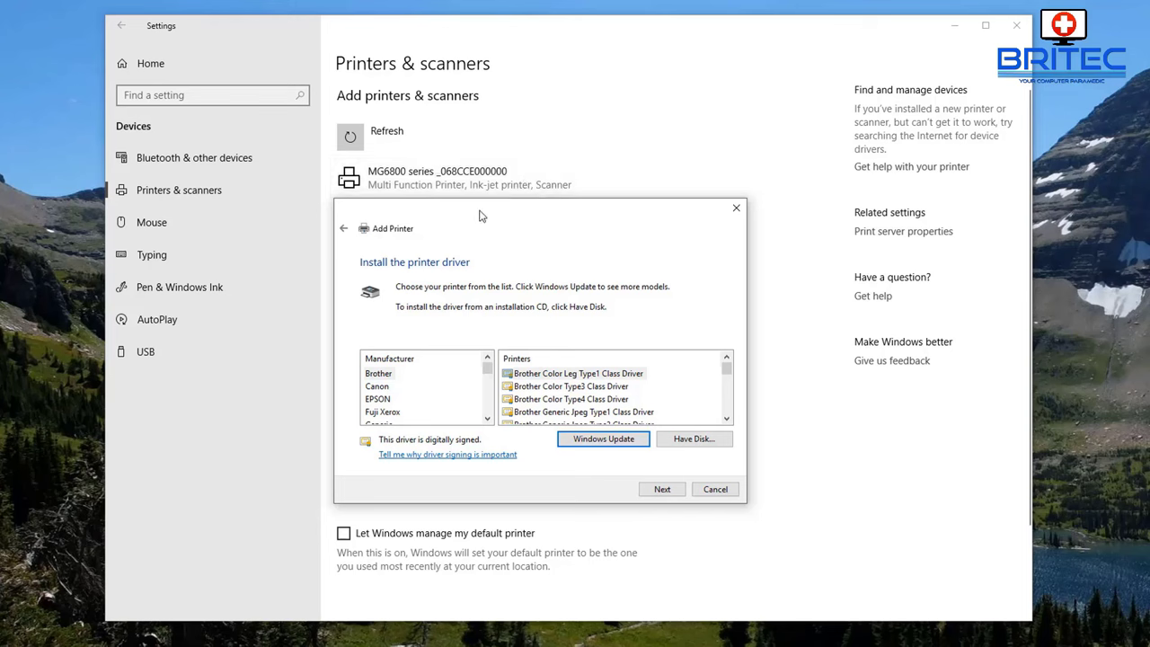
Show Canon's printer drivers, browse the models, then choose Have Disk to install from disk
mouse_move(479, 216)
left_mouse_down()
mouse_move(511, 256)
mouse_move(463, 224)
mouse_move(472, 216)
left_mouse_up()
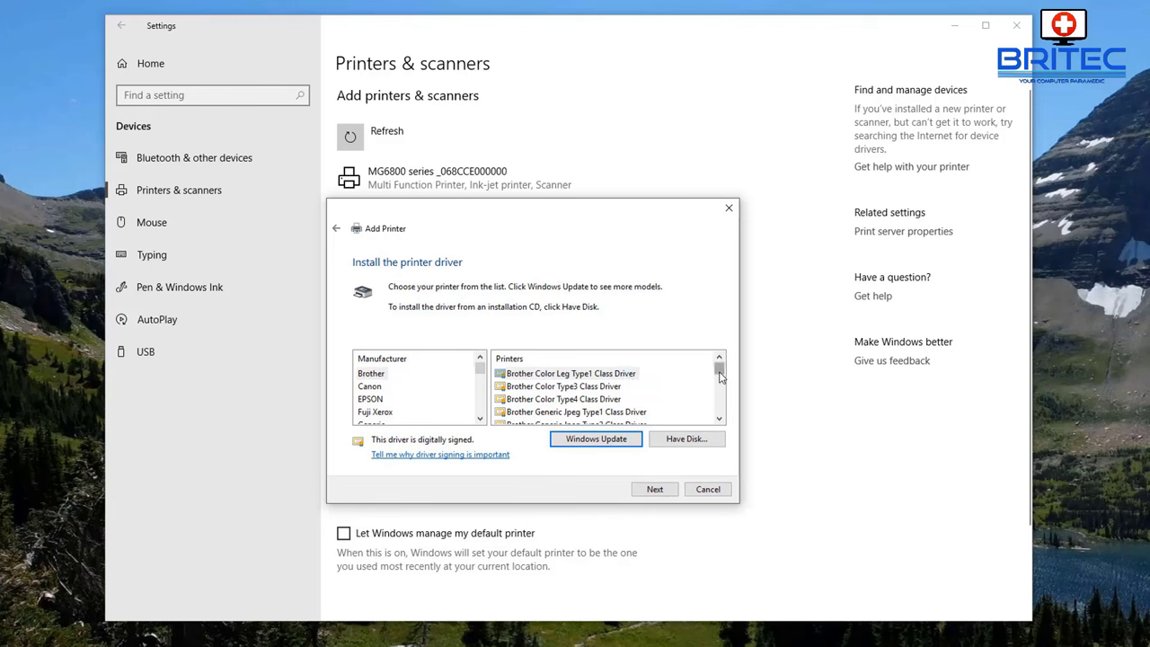
left_click_drag(719, 376, 724, 414)
left_click(369, 387)
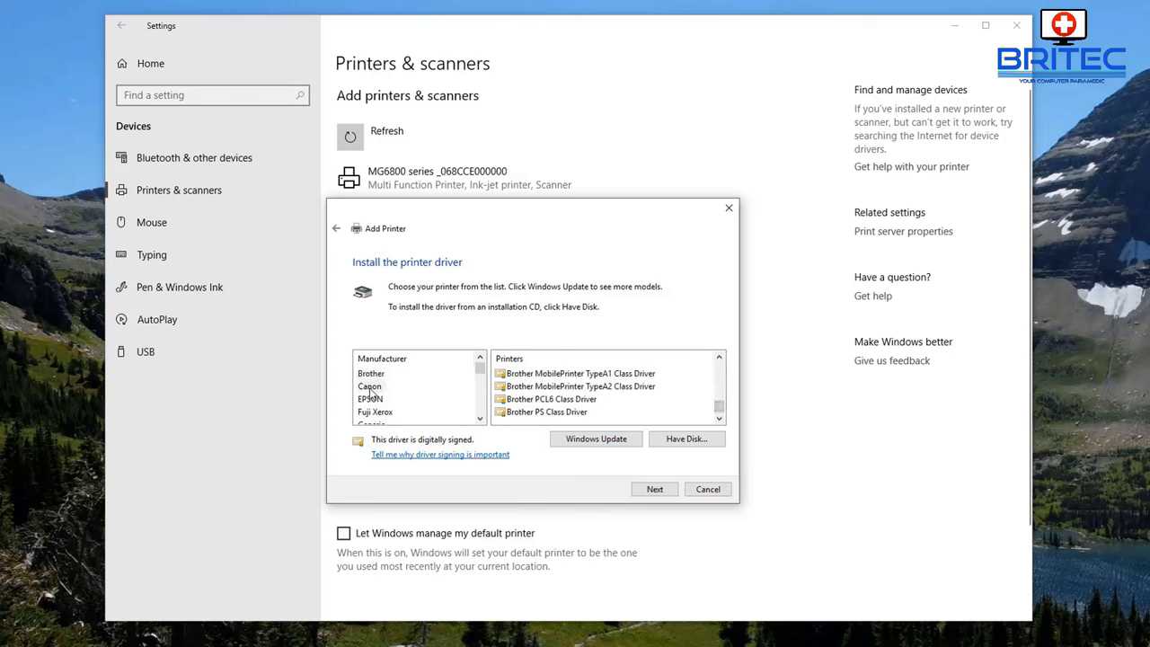
mouse_move(481, 370)
left_mouse_down()
mouse_move(483, 419)
mouse_move(482, 377)
left_mouse_up()
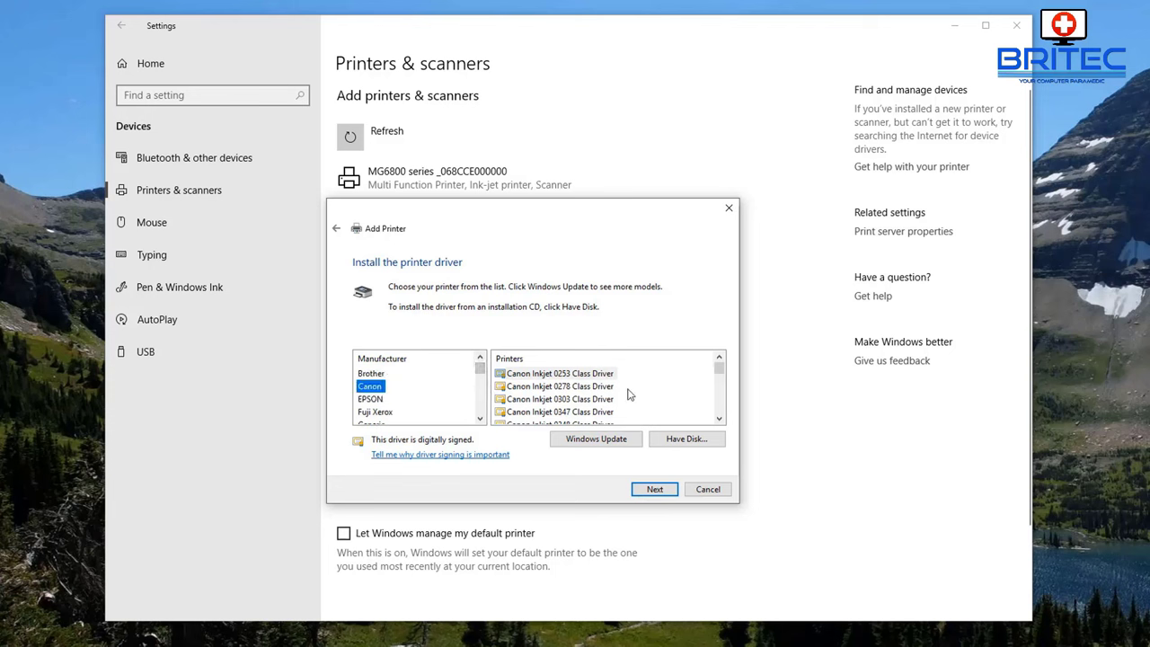
scroll(634, 403, "down", 1)
scroll(634, 403, "down", 5)
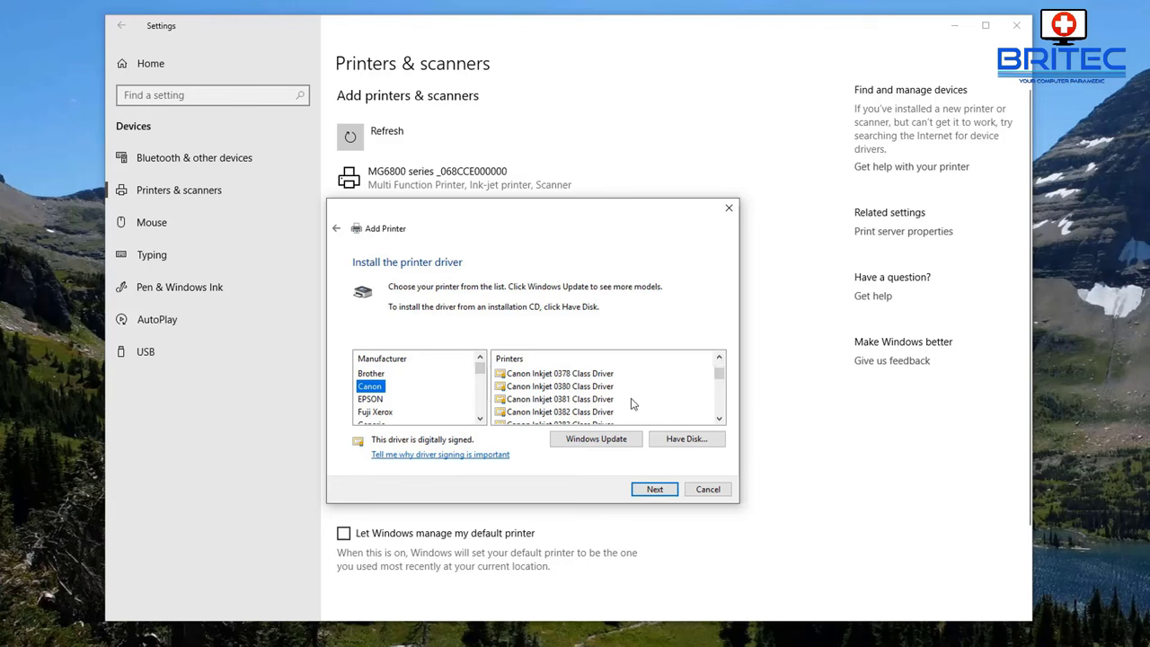
left_click_drag(720, 374, 724, 389)
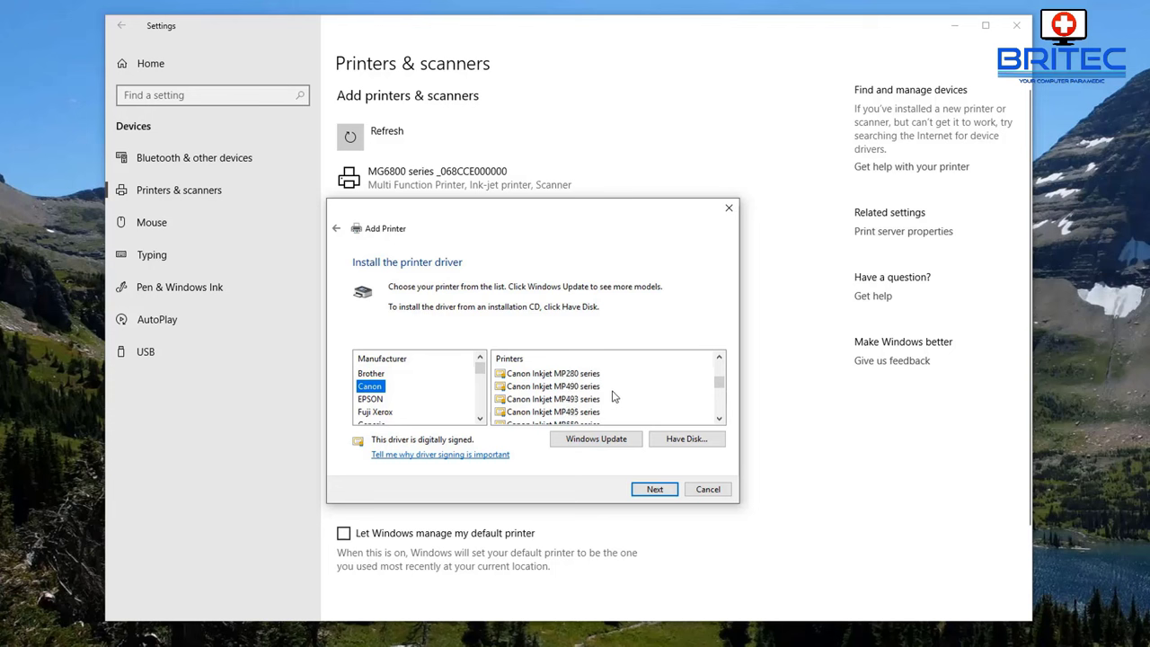
scroll(613, 396, "up", 3)
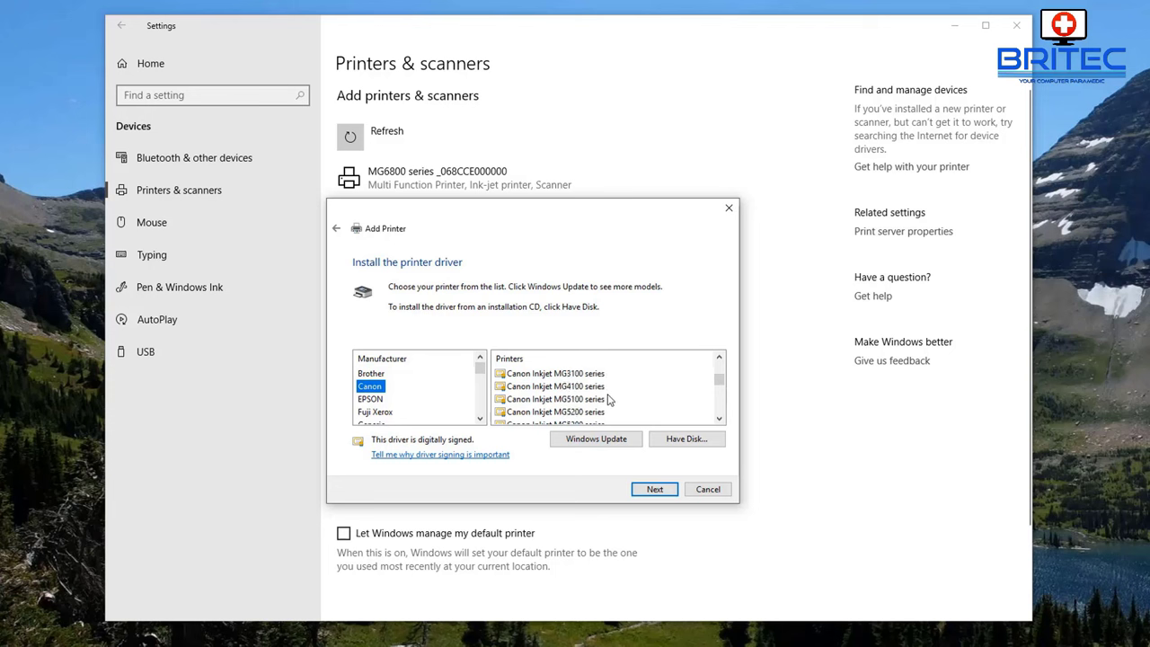
scroll(604, 406, "down", 1)
left_click(688, 439)
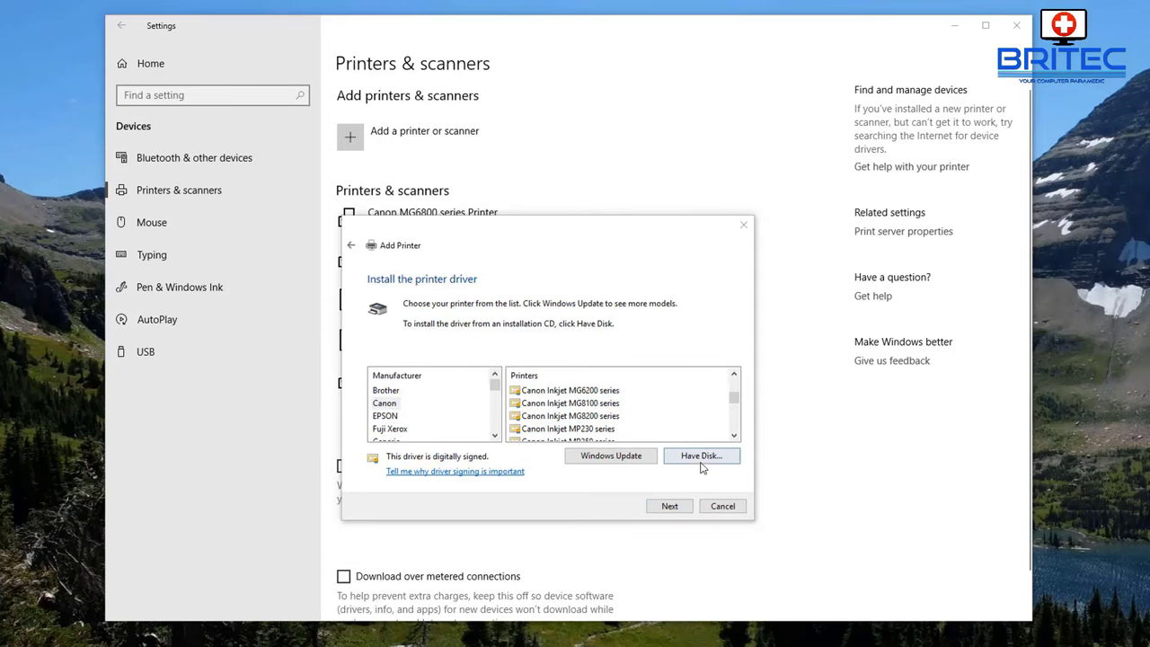
left_click(698, 456)
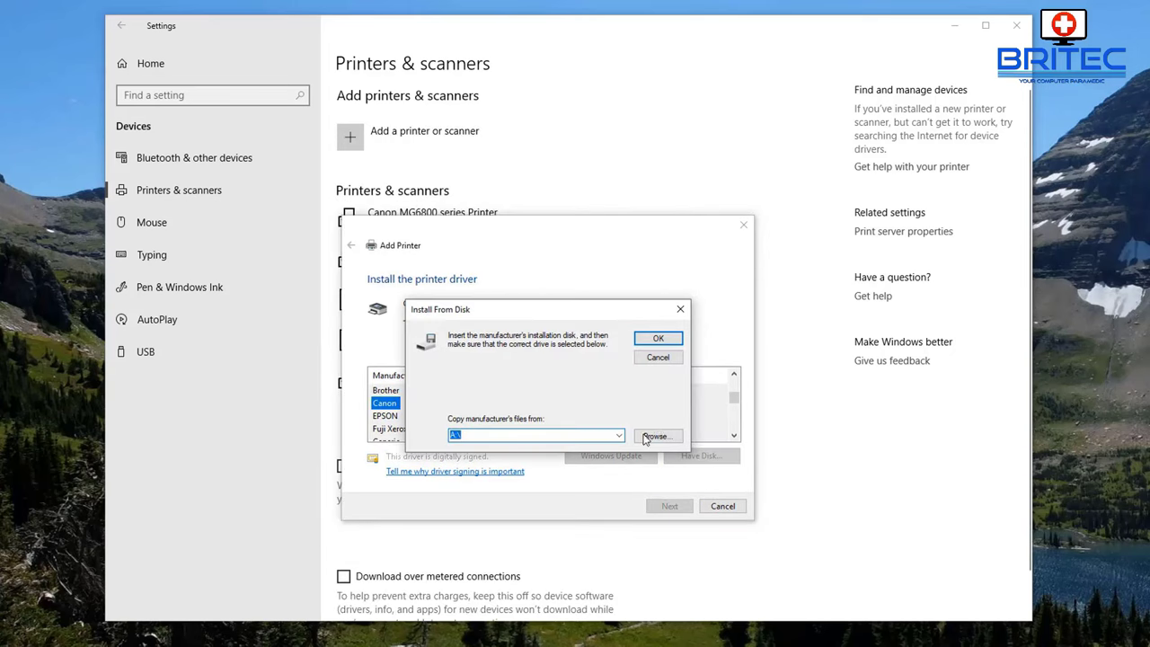
Browse for the driver files and navigate into DriverStore, then FileRepository
left_click(657, 438)
left_click_drag(576, 340, 598, 215)
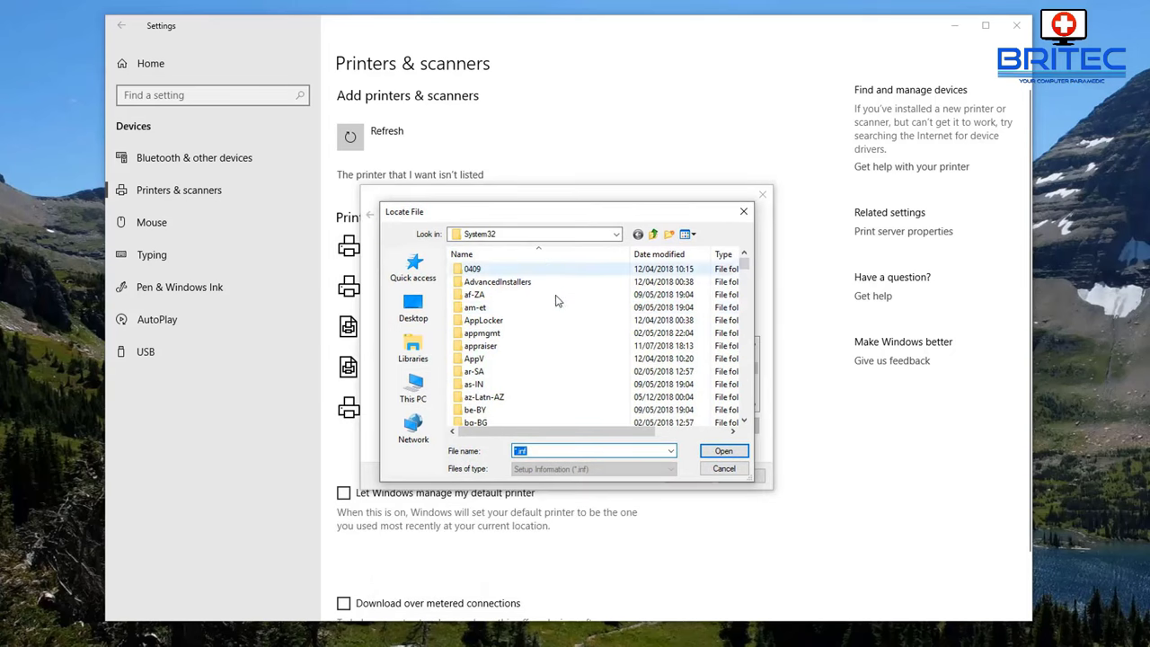
scroll(539, 342, "down", 1)
scroll(543, 357, "down", 1)
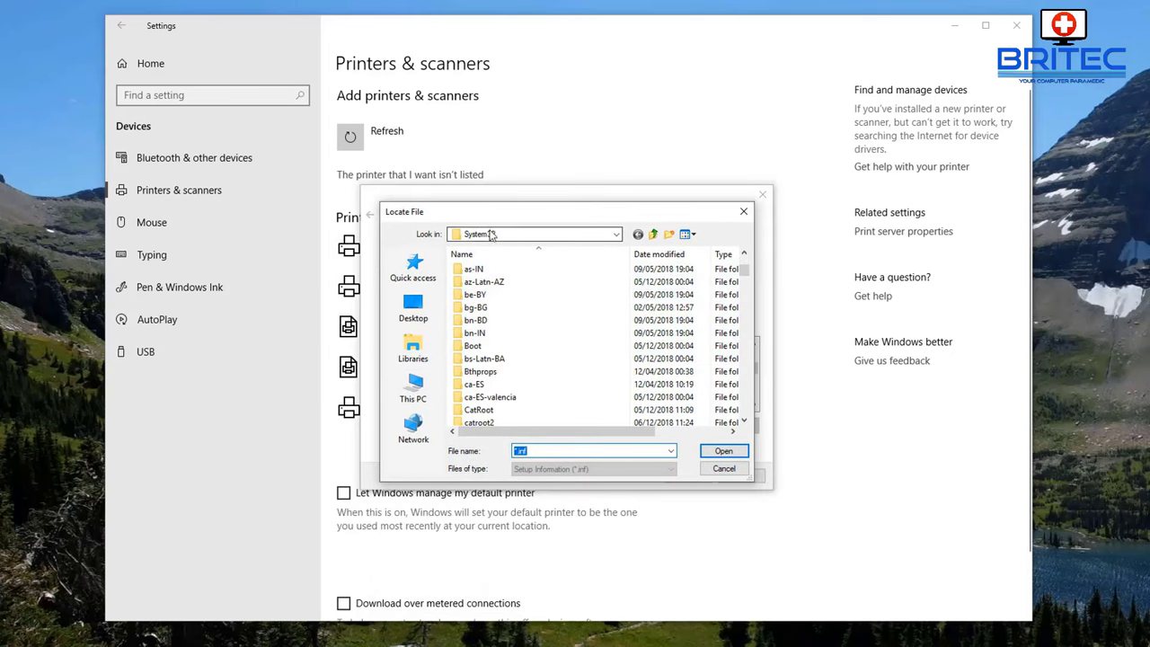
scroll(543, 345, "down", 2)
scroll(542, 343, "down", 4)
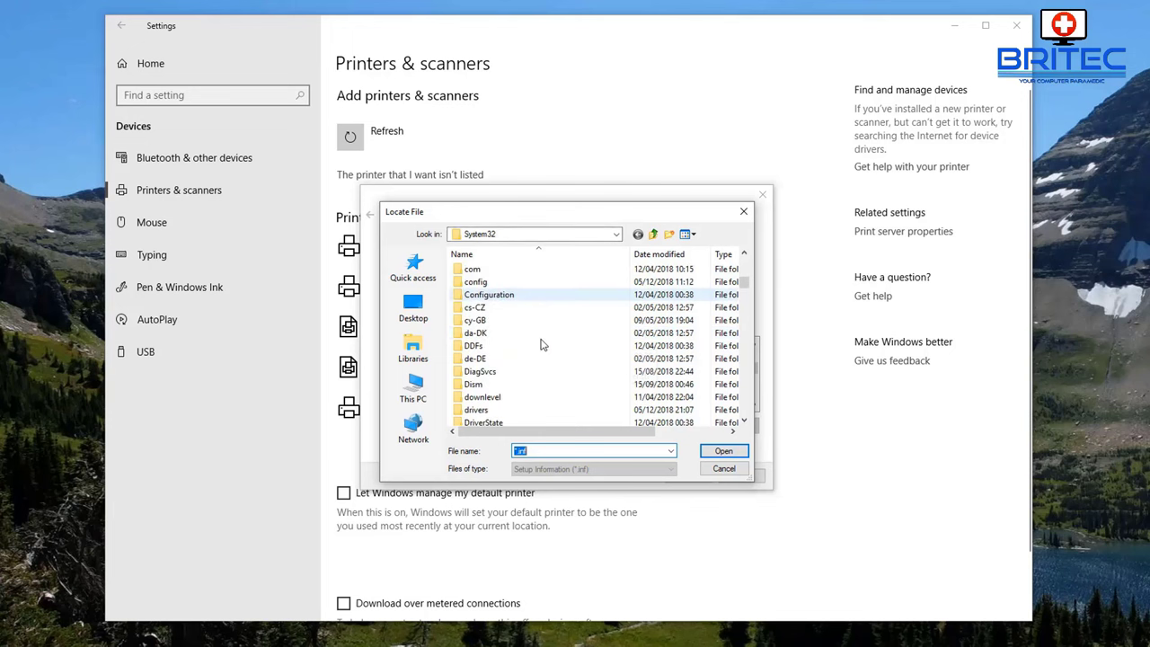
scroll(540, 345, "down", 1)
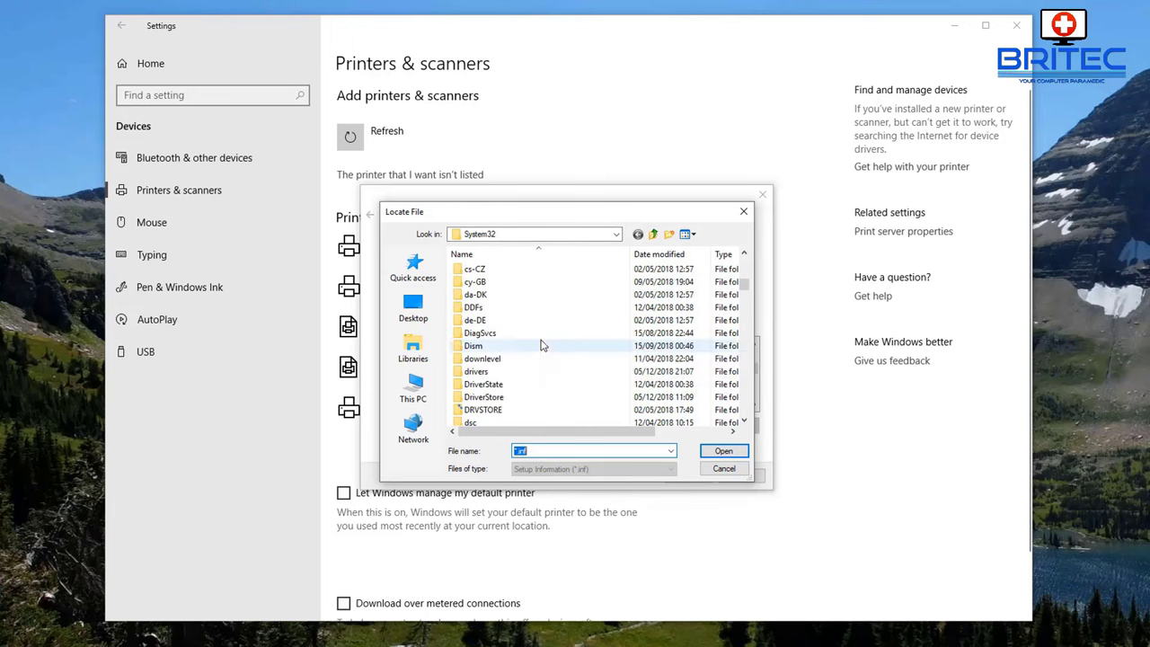
left_click(493, 398)
left_click(487, 396)
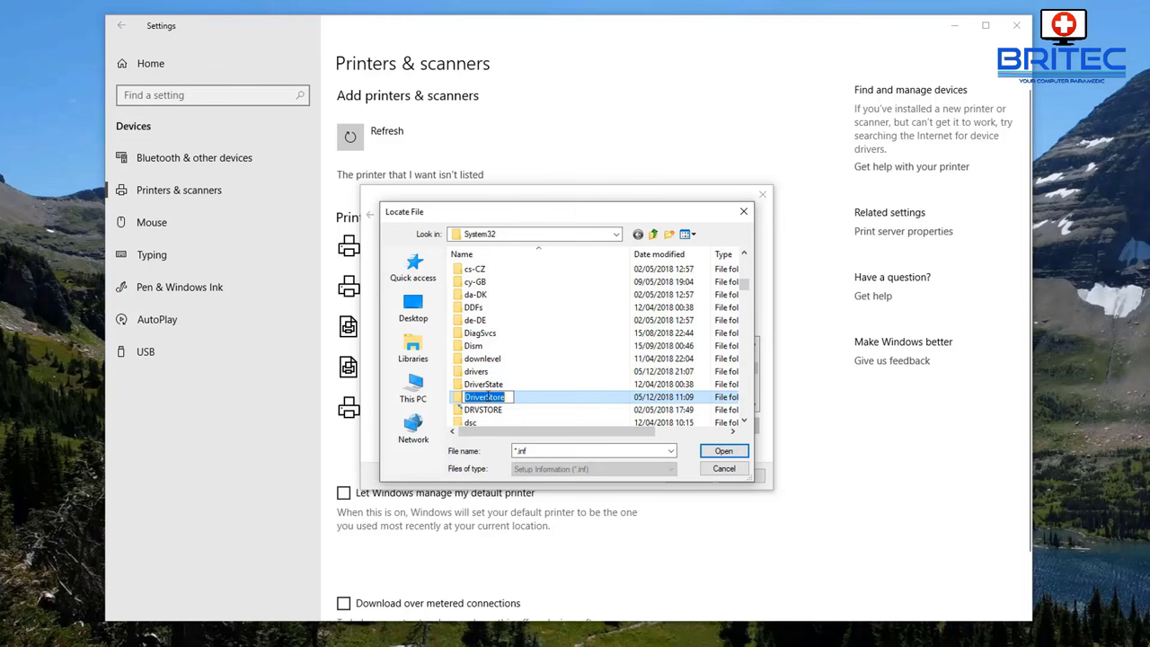
left_click(534, 401)
double_click(534, 401)
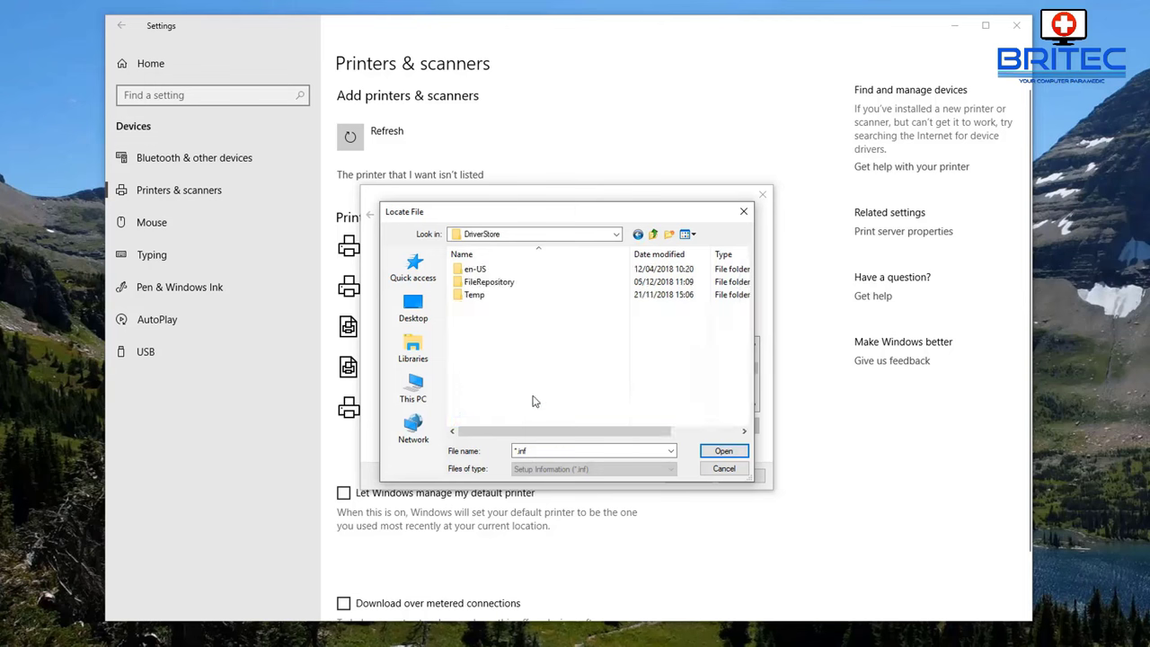
double_click(503, 284)
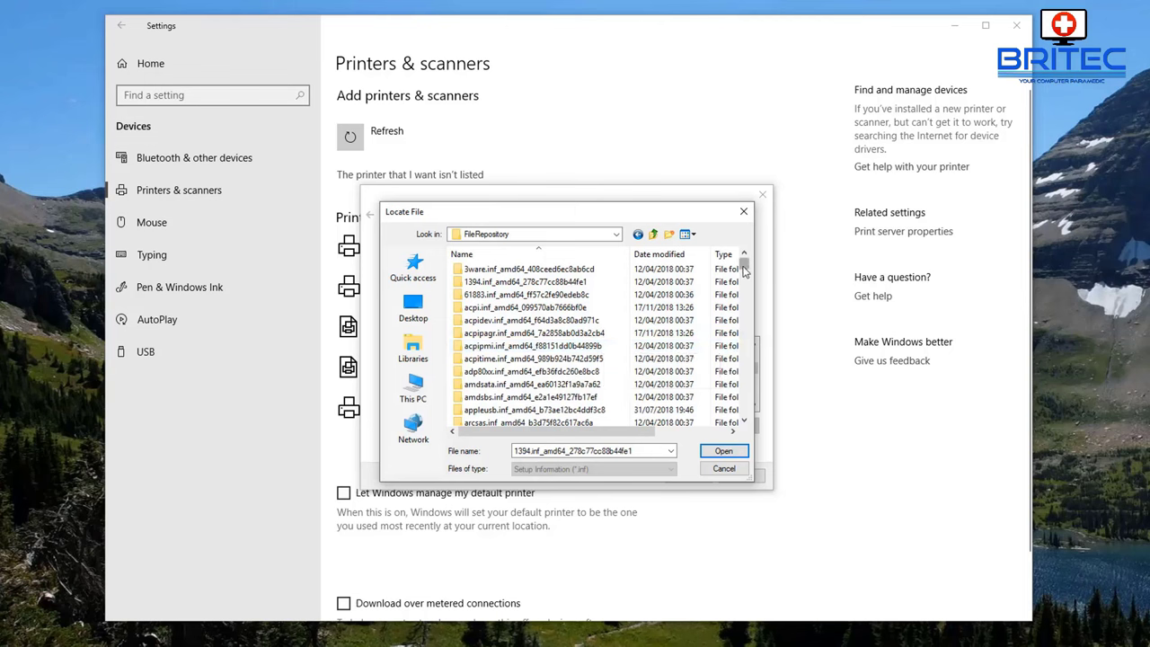
Open the c_printer.inf_amd64 folder and load the c_printer.inf driver file
scroll(745, 270, "down", 10)
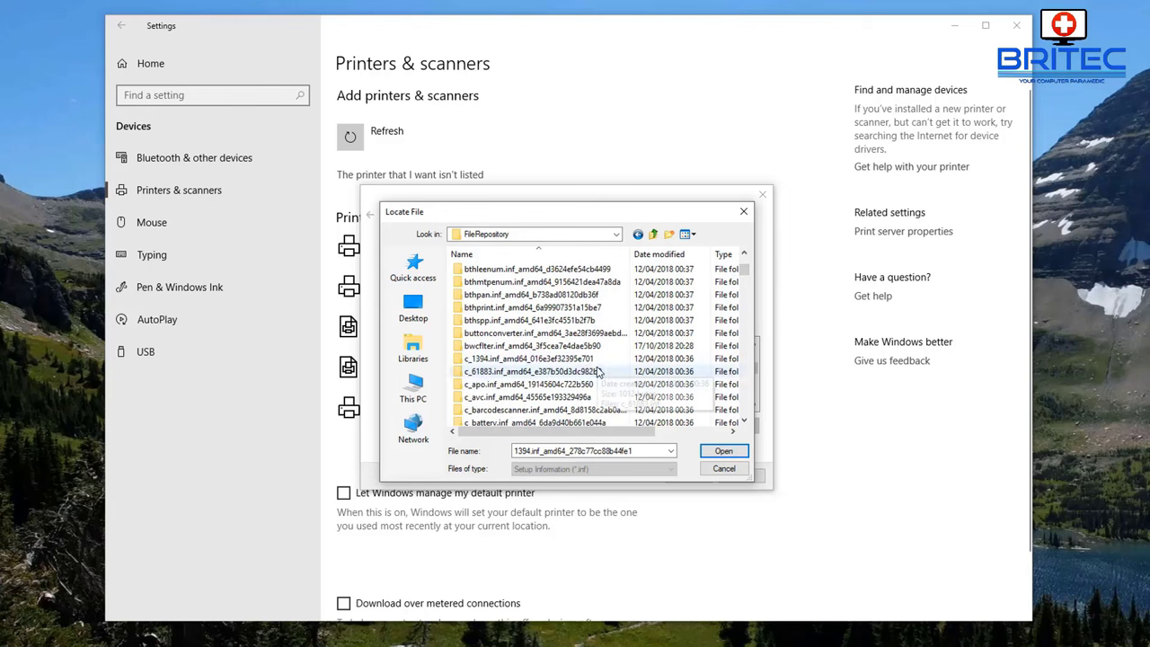
scroll(586, 411, "down", 2)
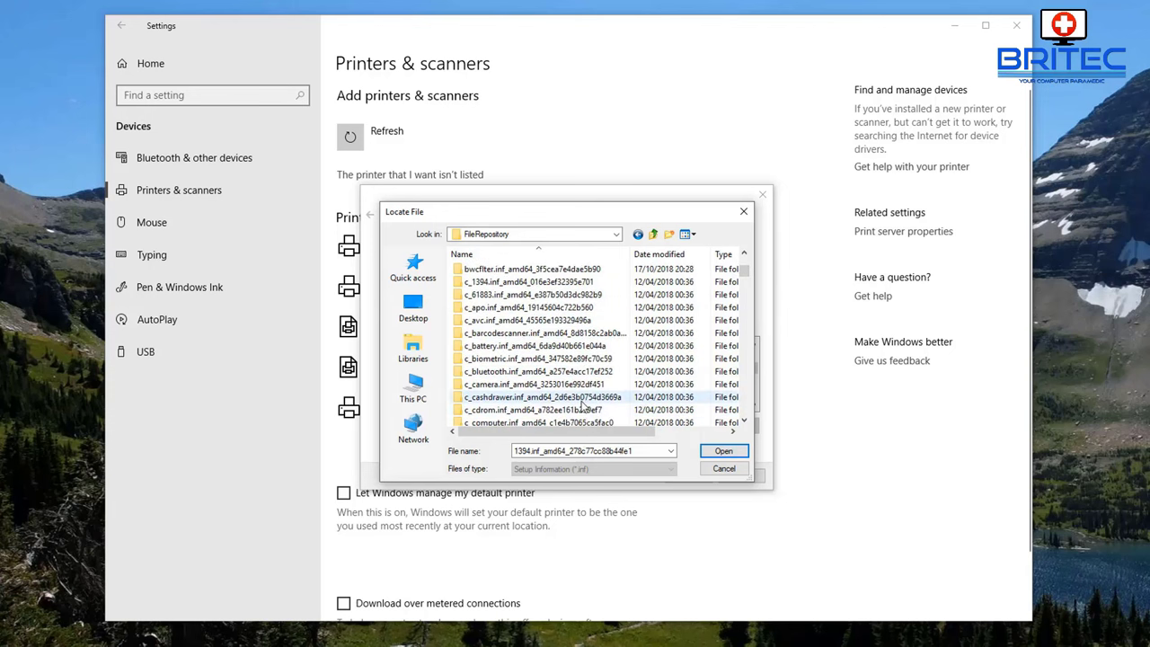
scroll(586, 409, "down", 1)
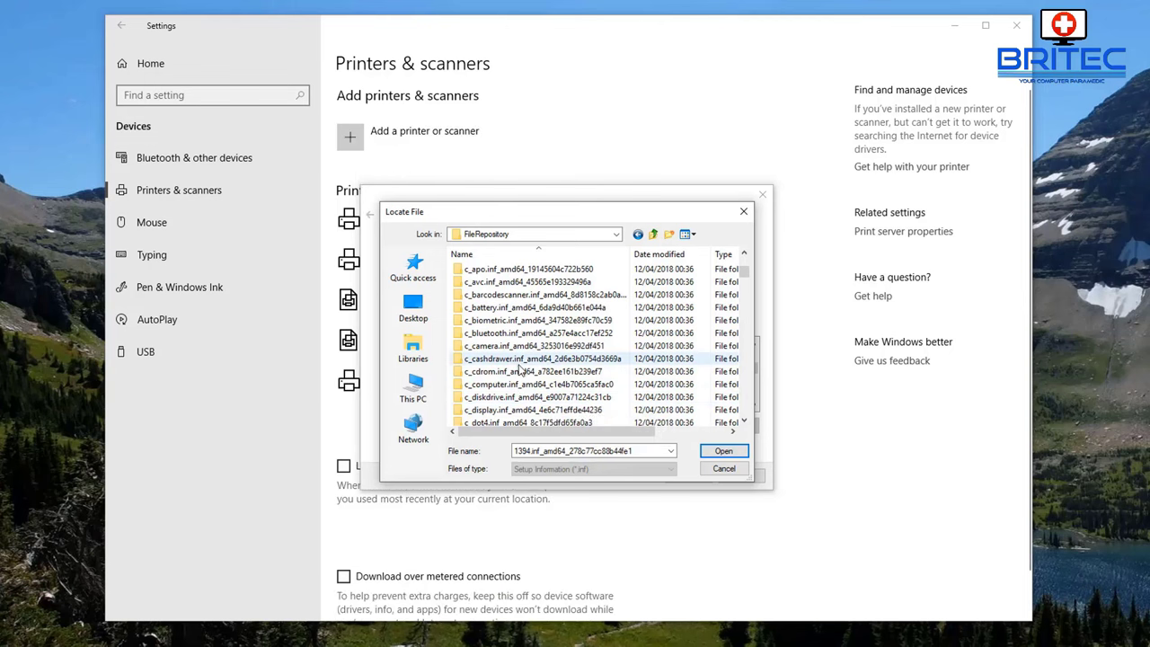
scroll(530, 369, "down", 1)
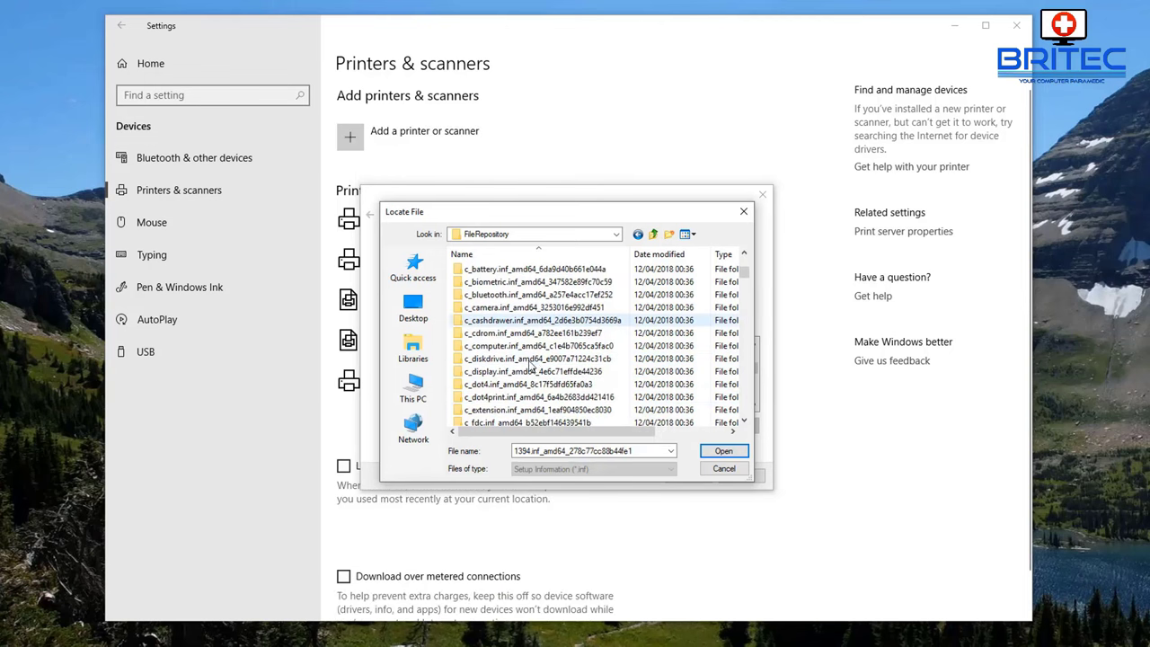
scroll(545, 365, "down", 2)
scroll(549, 364, "down", 6)
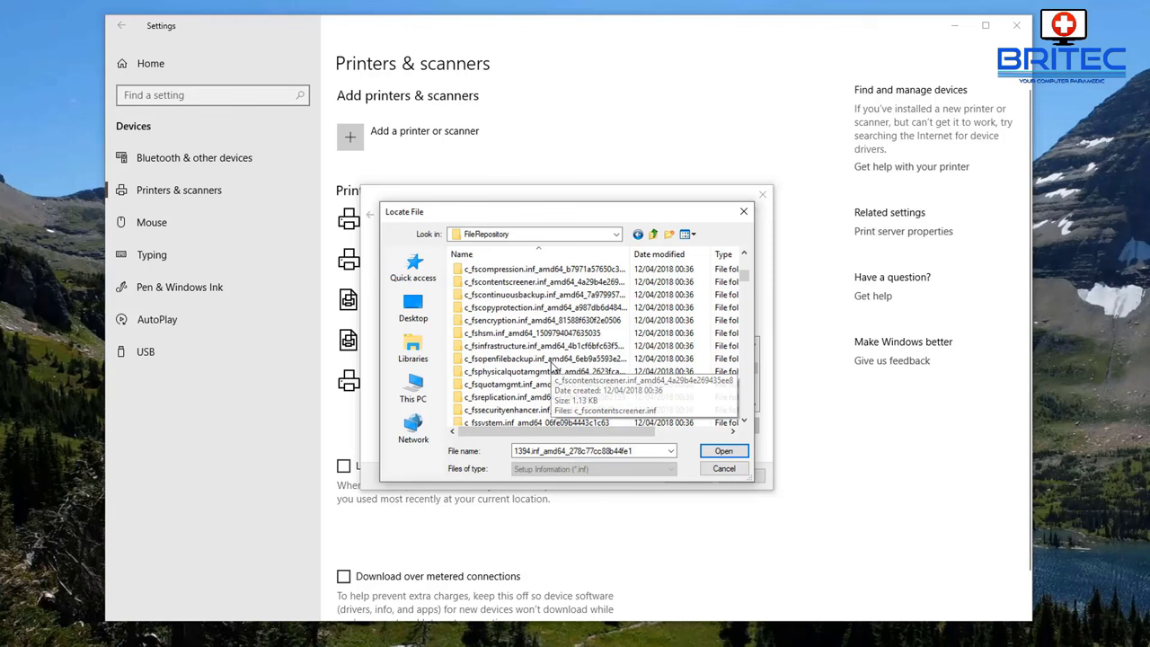
scroll(552, 367, "down", 6)
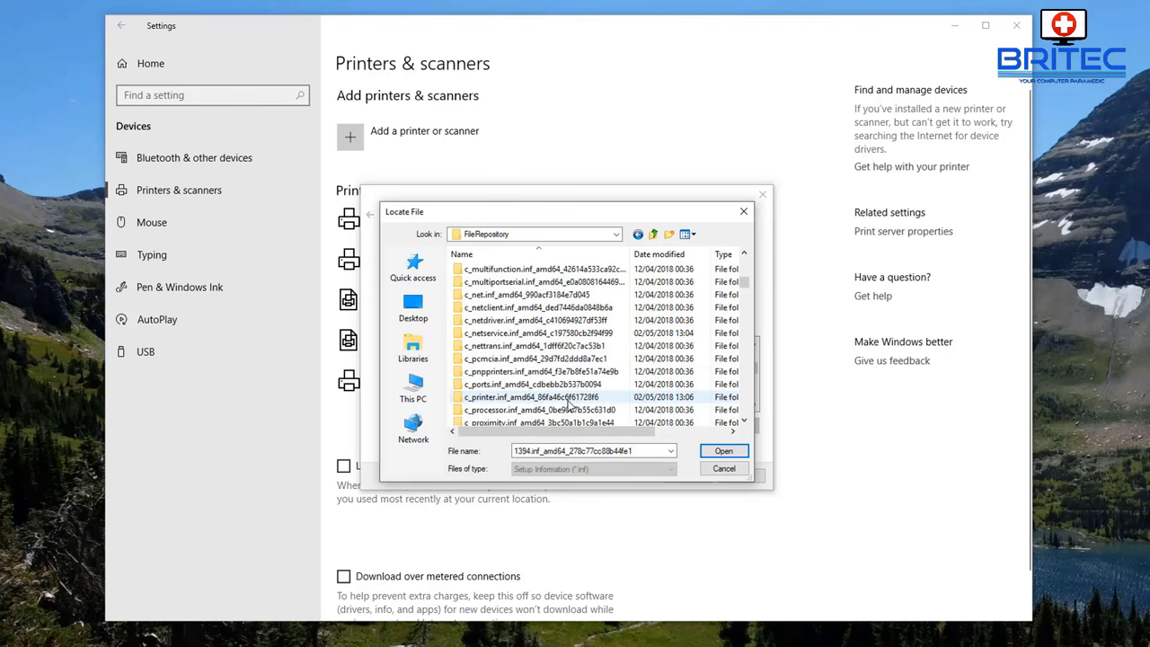
left_click(495, 402)
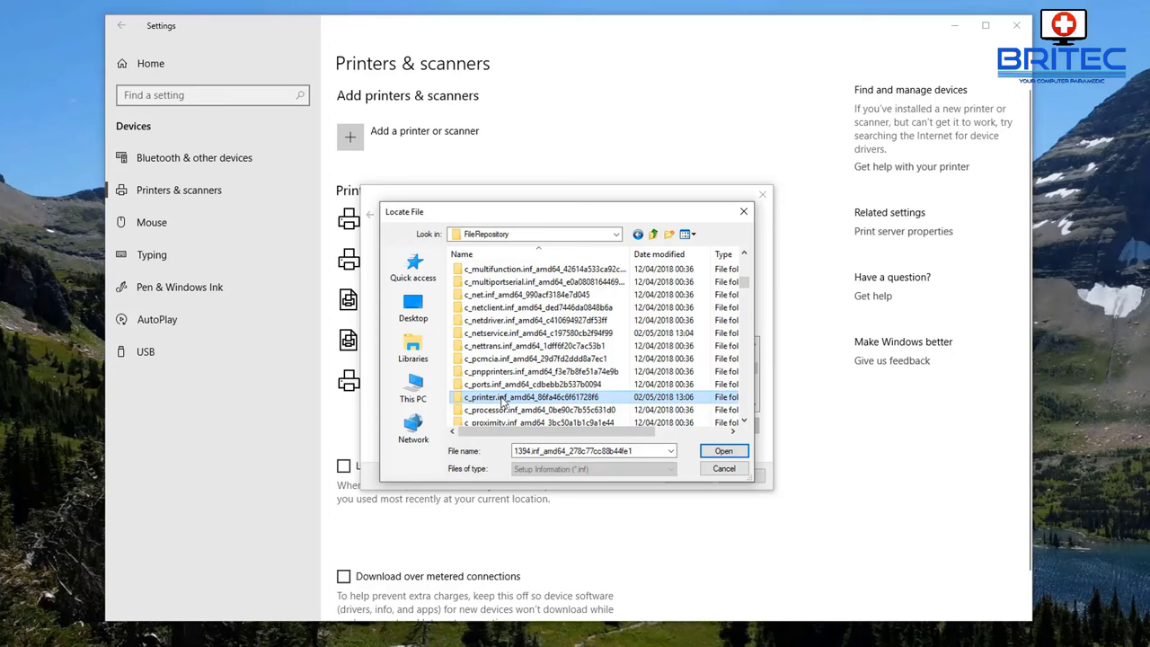
double_click(502, 401)
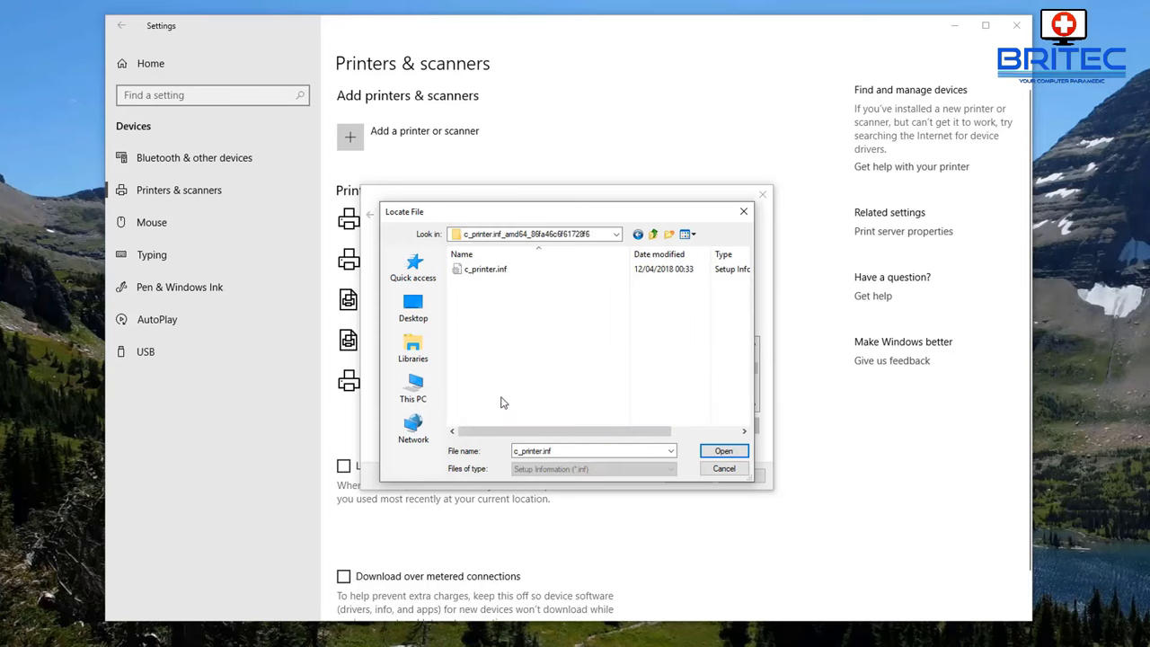
left_click(485, 272)
left_click(725, 451)
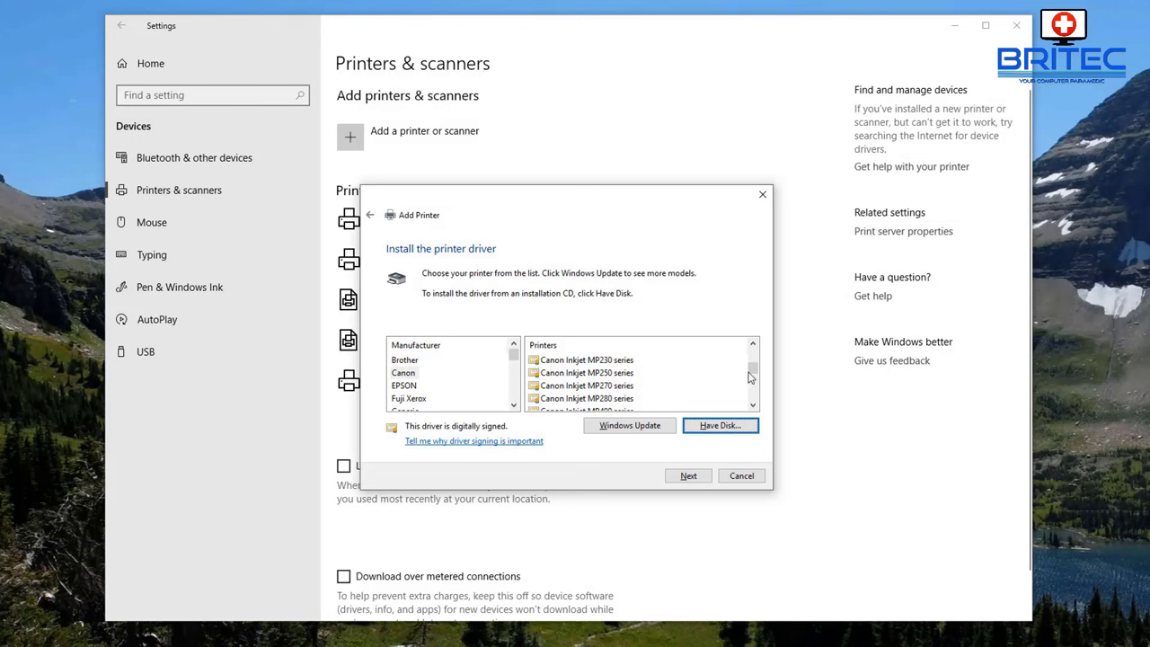
Select the Canon MG6800 series Printer driver from the Printers list and continue
scroll(752, 378, "down", 4)
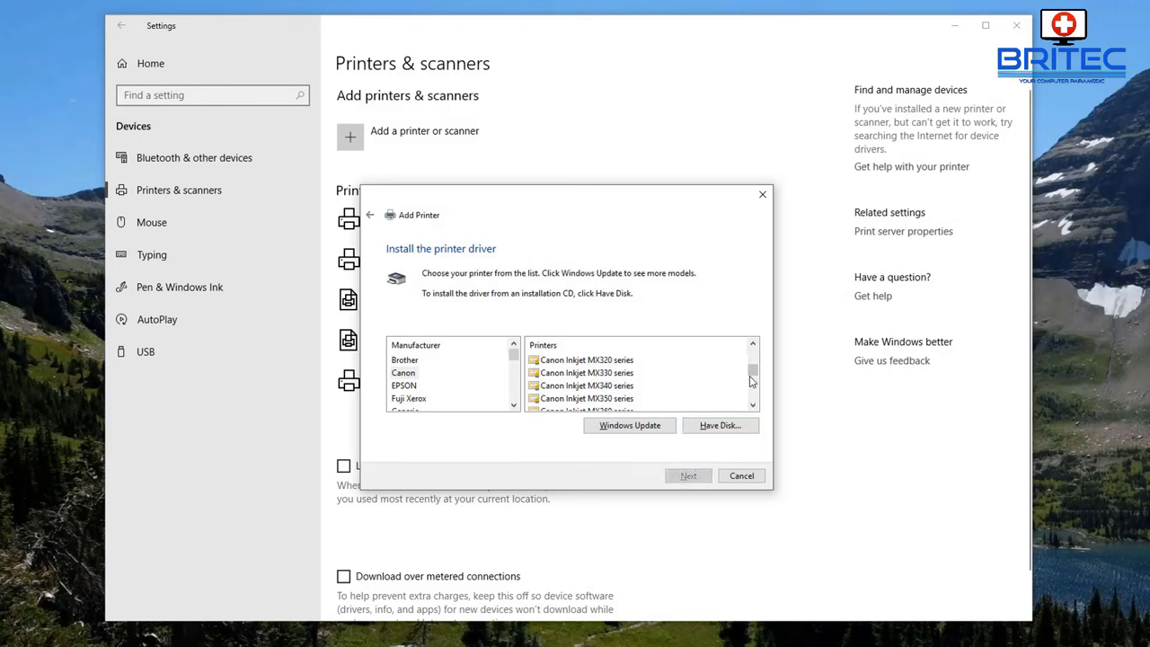
left_click(753, 395)
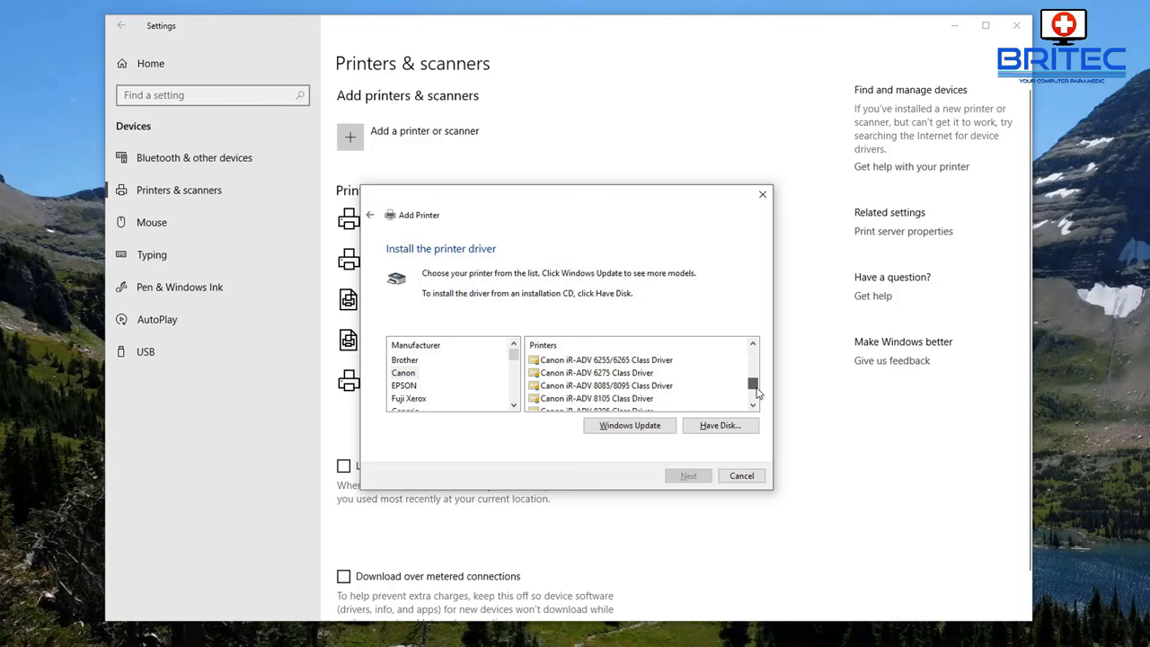
left_click_drag(755, 389, 759, 405)
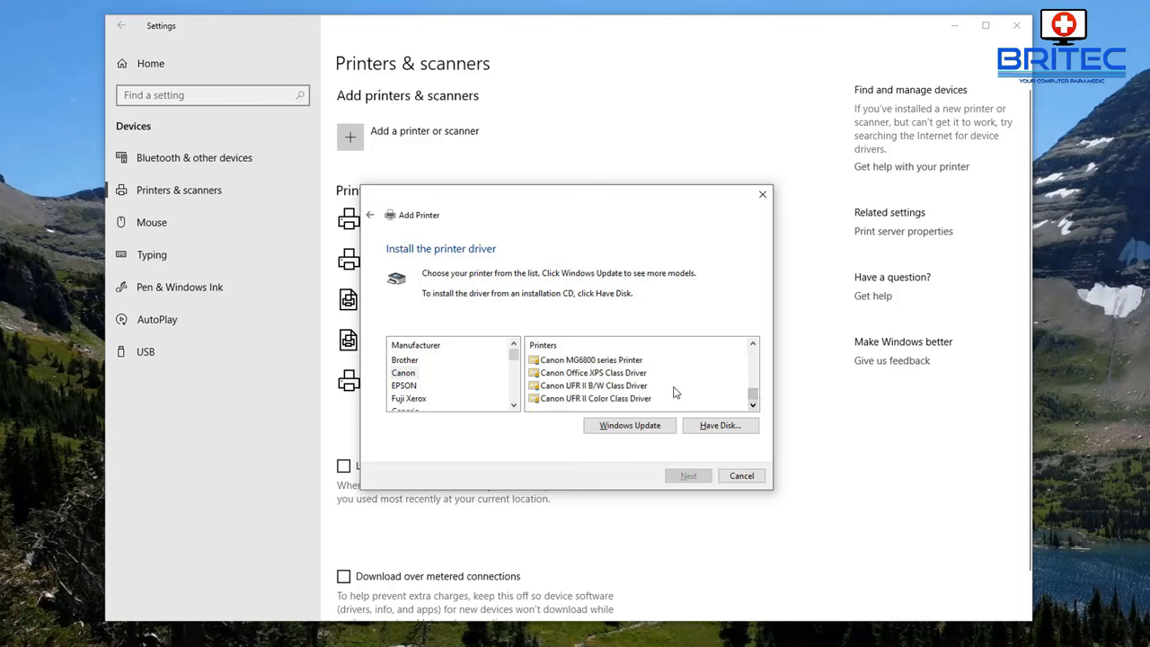
left_click(595, 360)
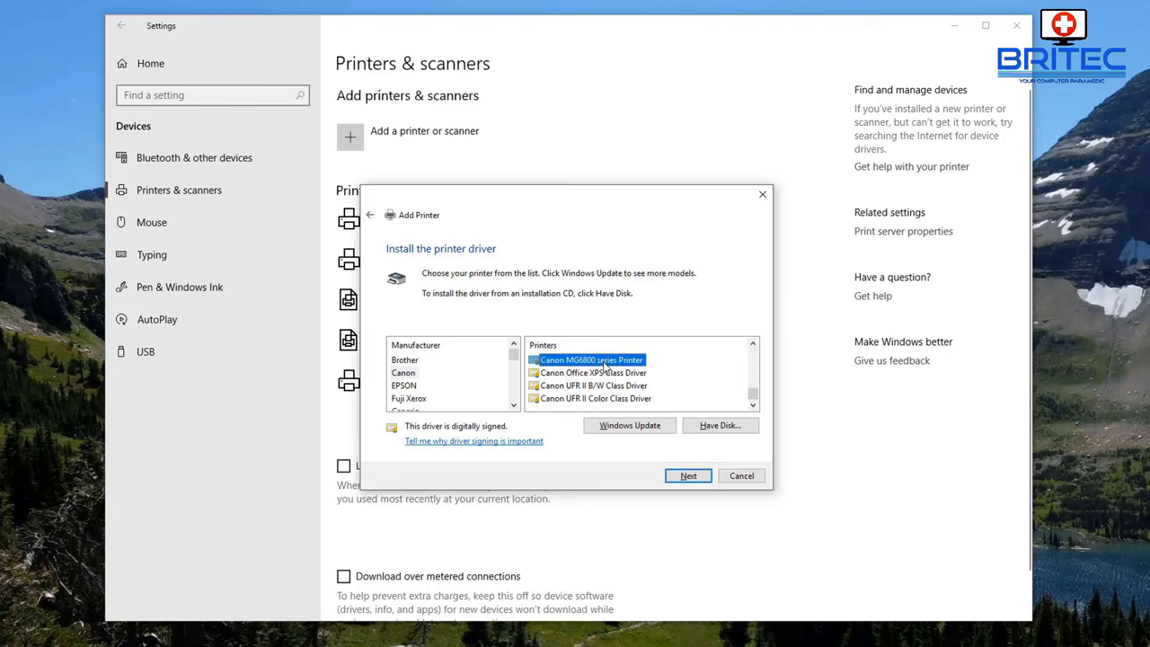
left_click(690, 481)
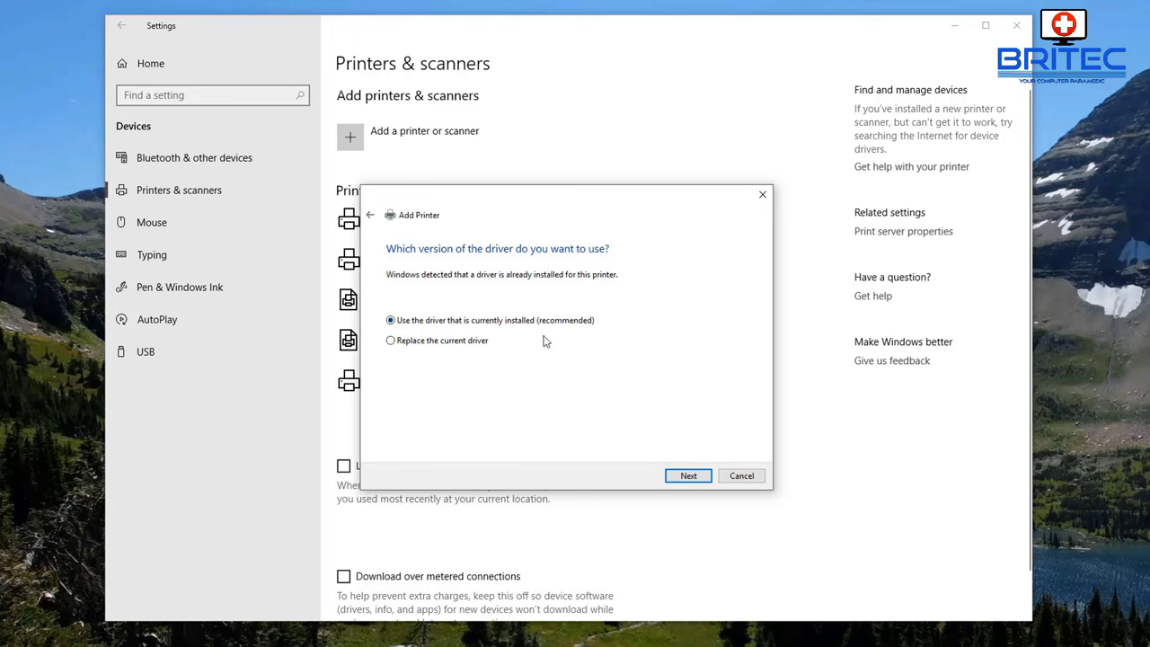
Keep the installed driver and accept the name 'Canon MG6800 series Printer (Copy 1)'
left_click(688, 476)
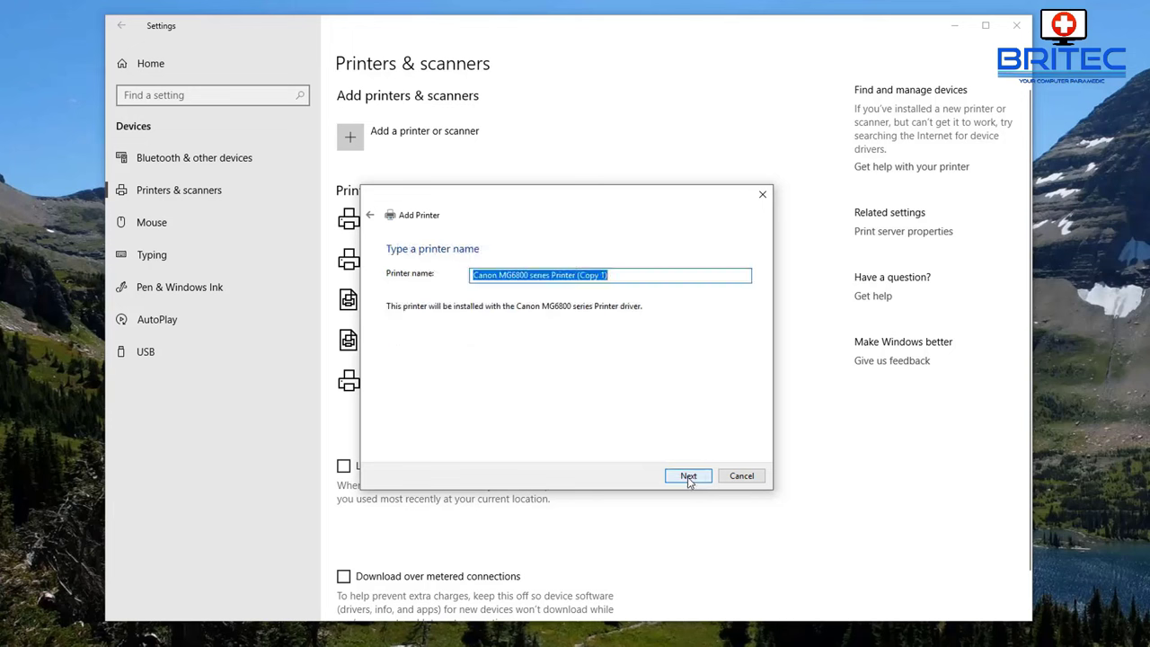
left_click(613, 276)
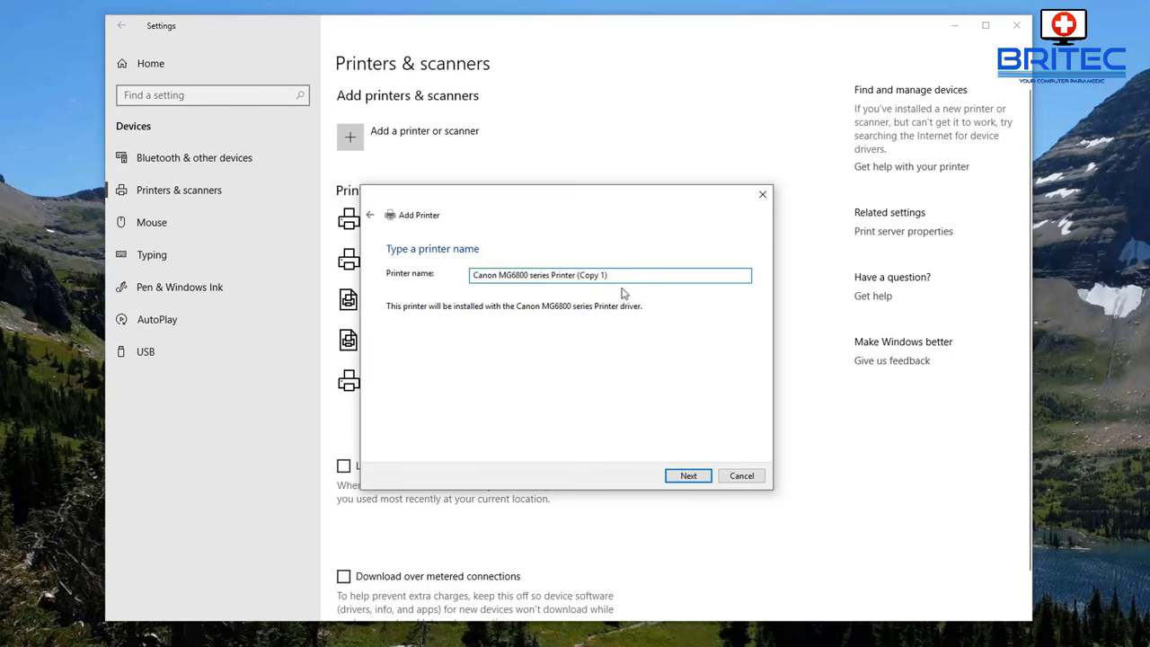
left_click_drag(615, 276, 586, 278)
left_click(684, 476)
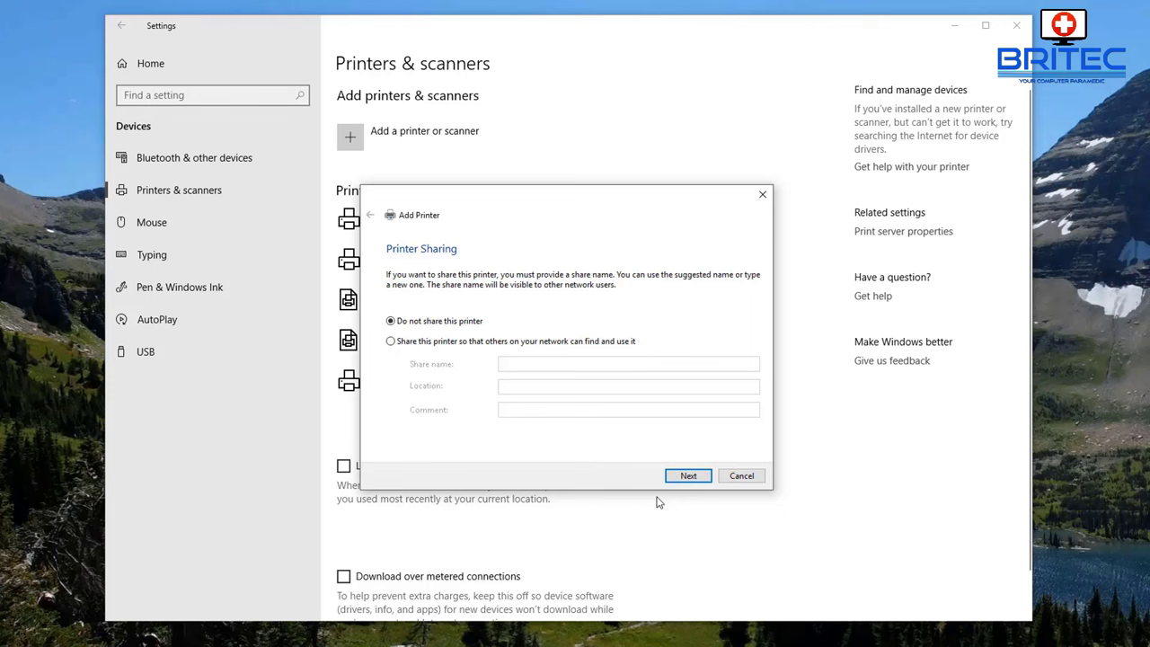
Choose 'Do not share this printer' for the Canon MG6800 series (Copy 1) and continue
left_click(392, 341)
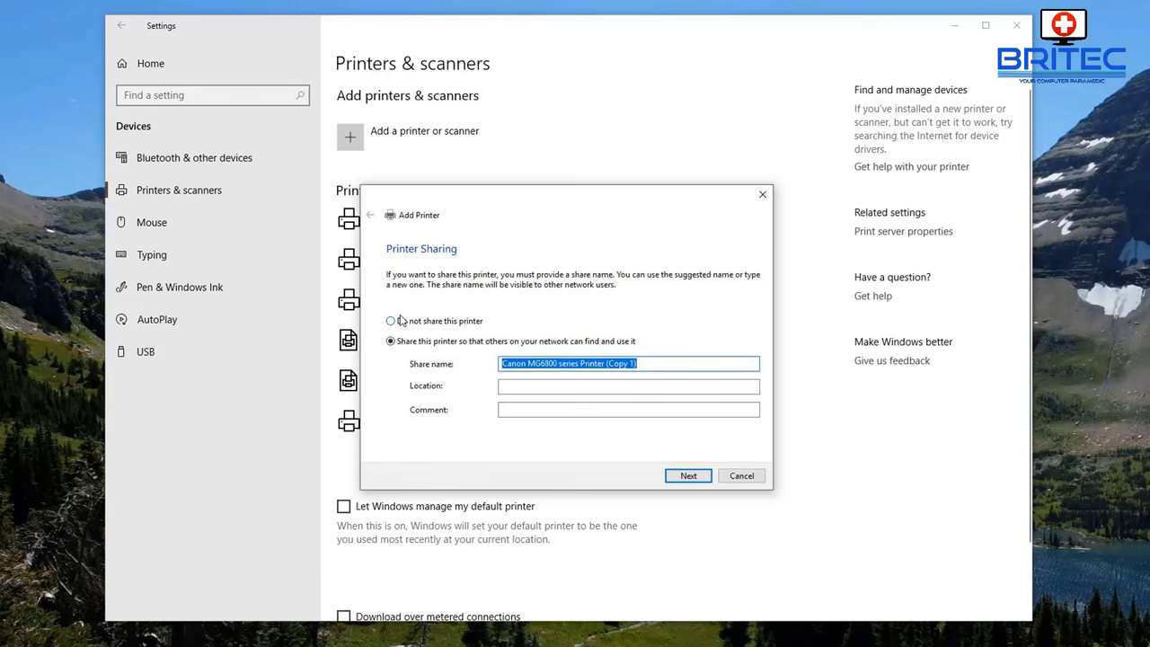
left_click(402, 321)
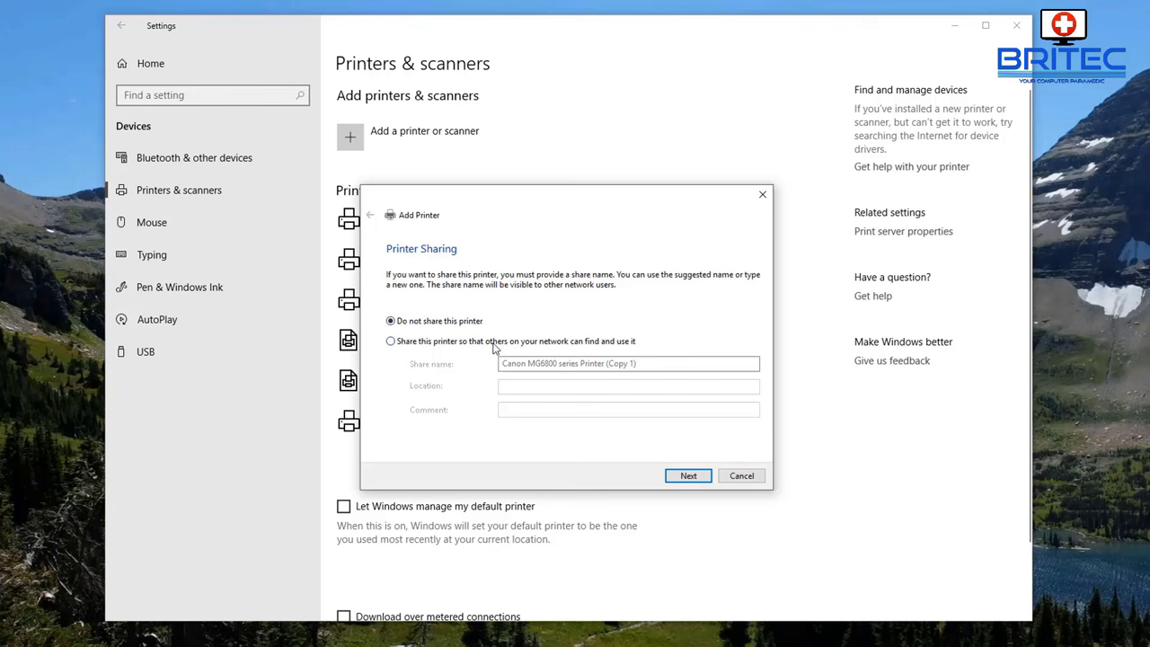
left_click(690, 483)
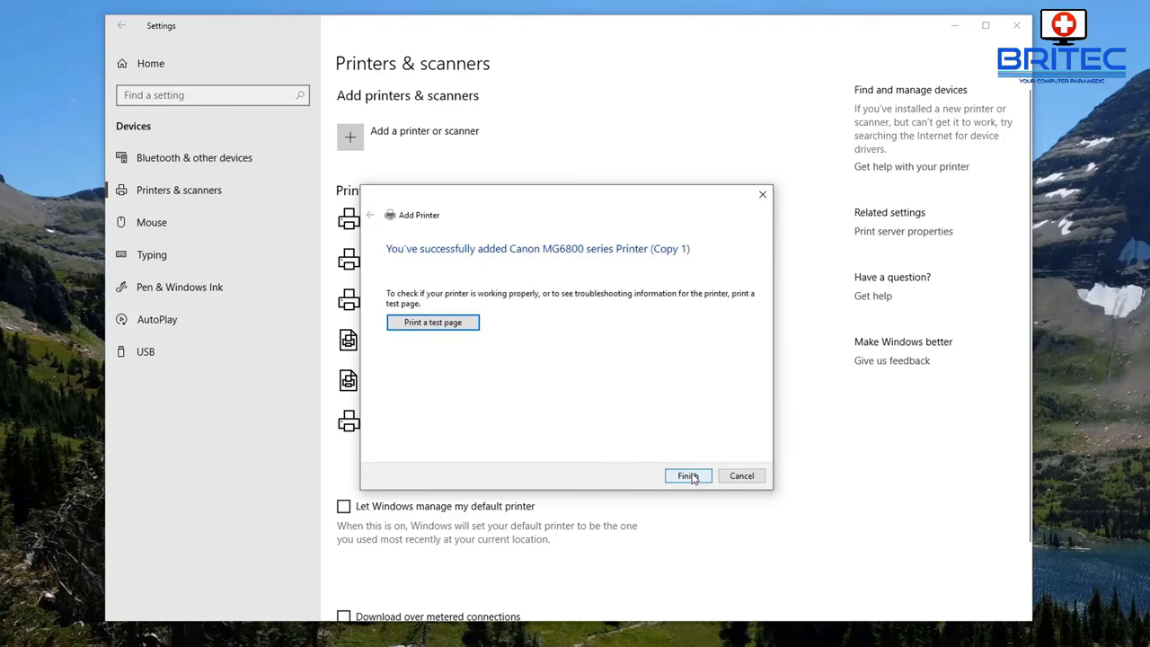
Print a test page on the Canon MG6800 series Printer (Copy 1)
left_click(458, 329)
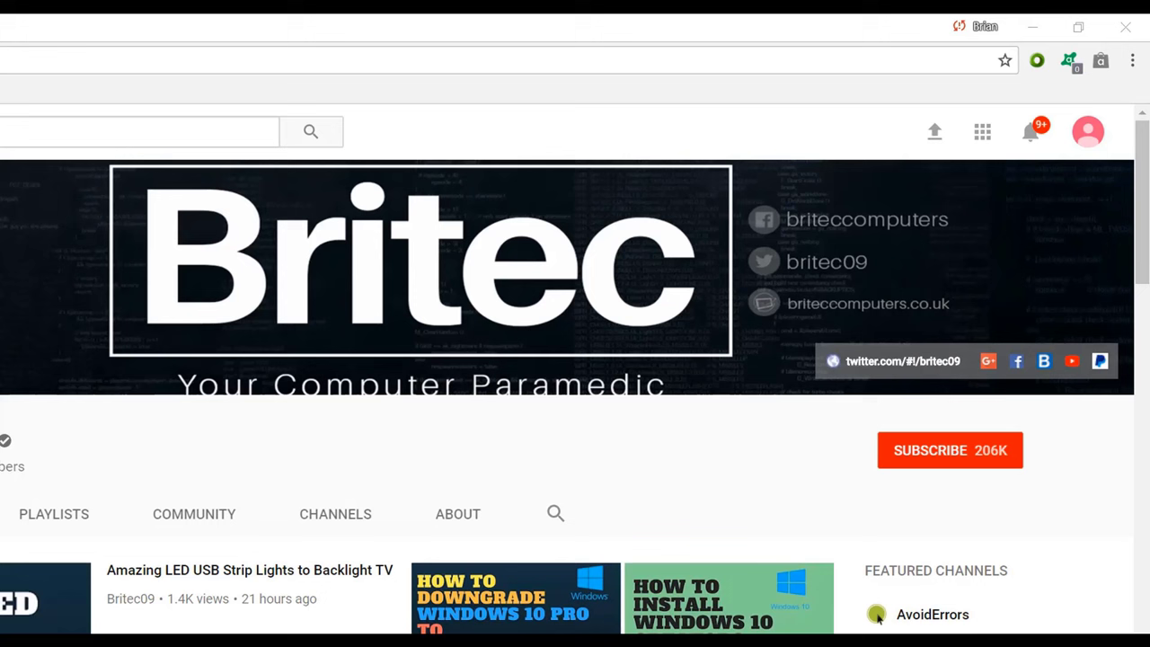
Subscribe to the Britec09 YouTube channel
left_click(965, 463)
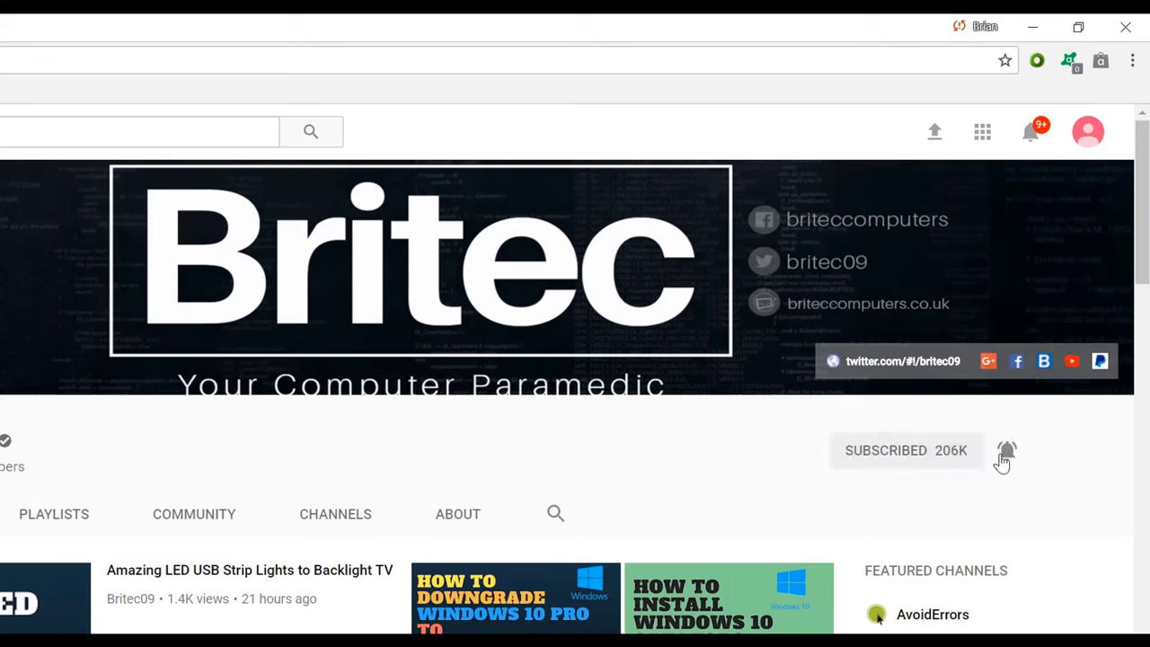